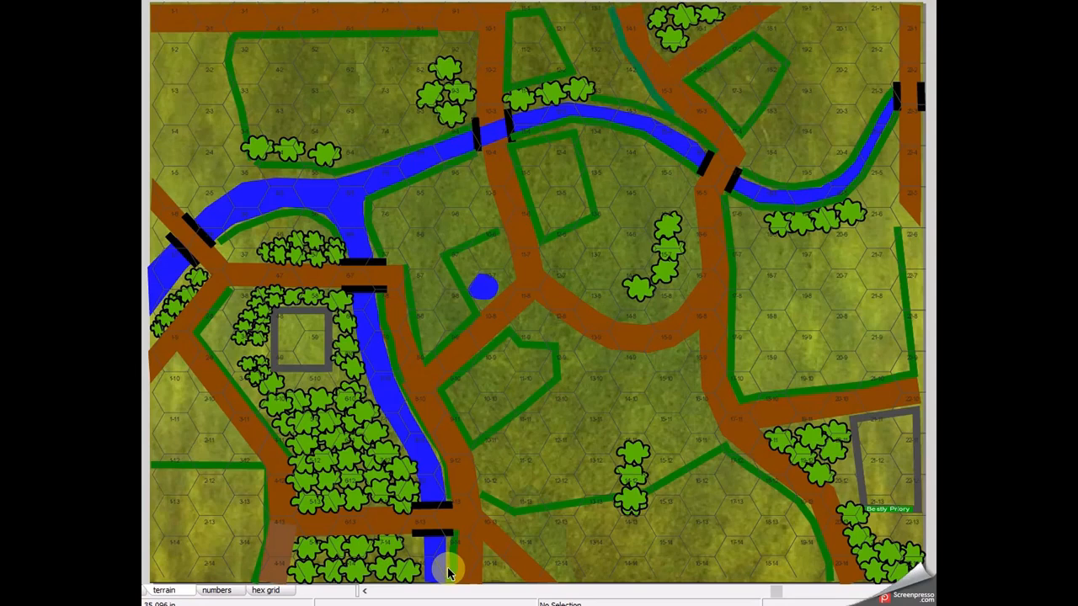
Place the 80 pt black arrow across the map's centre and move it off past the western edge
drag(422, 387, 517, 346)
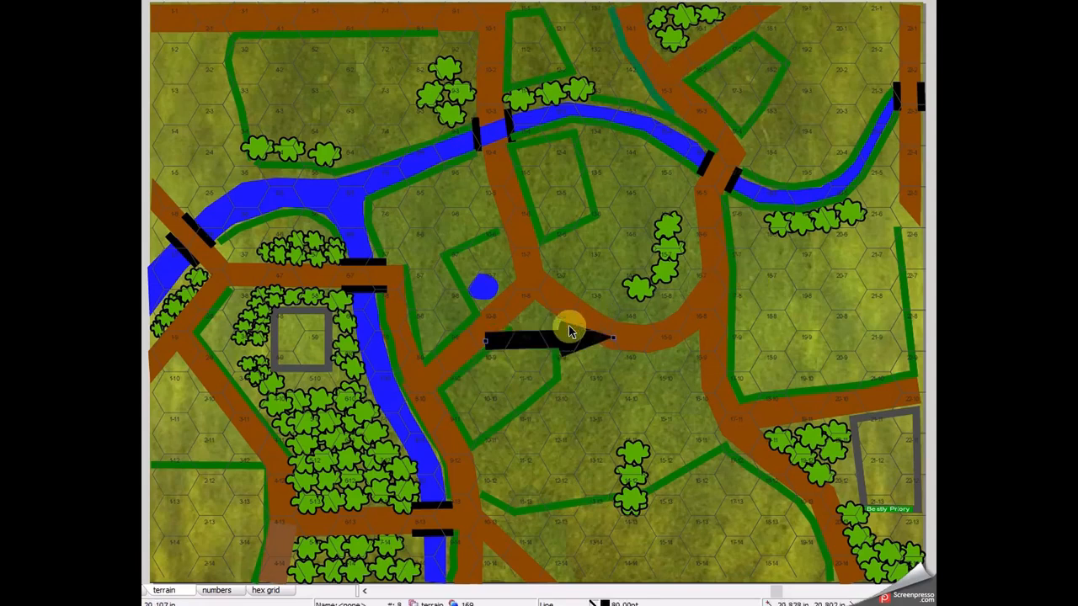
drag(530, 337, 145, 330)
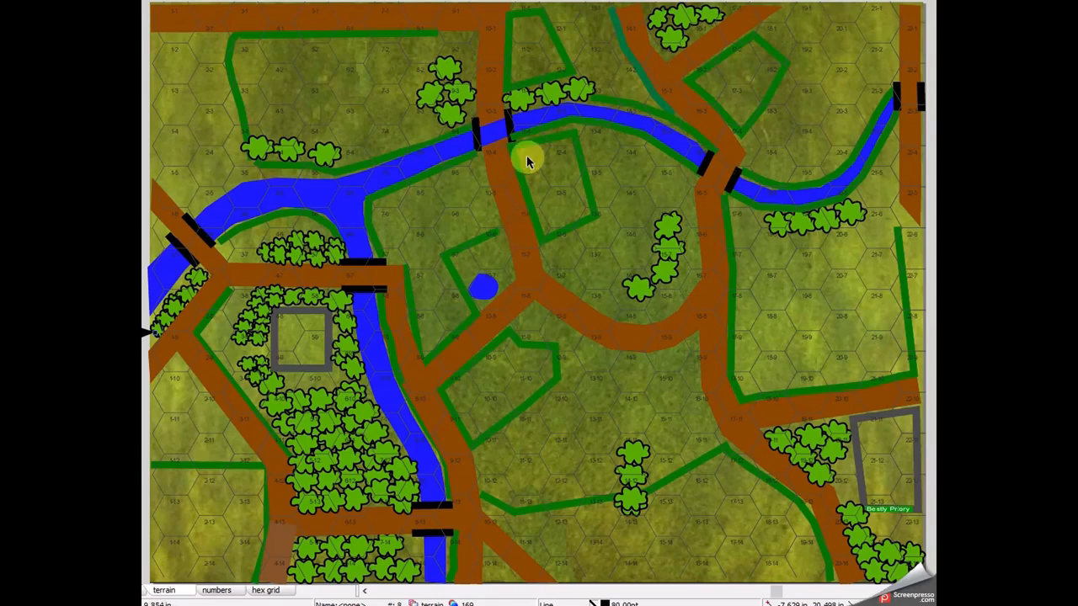
Select the two black bridge lines in turn where the northern road crosses the river
click(508, 126)
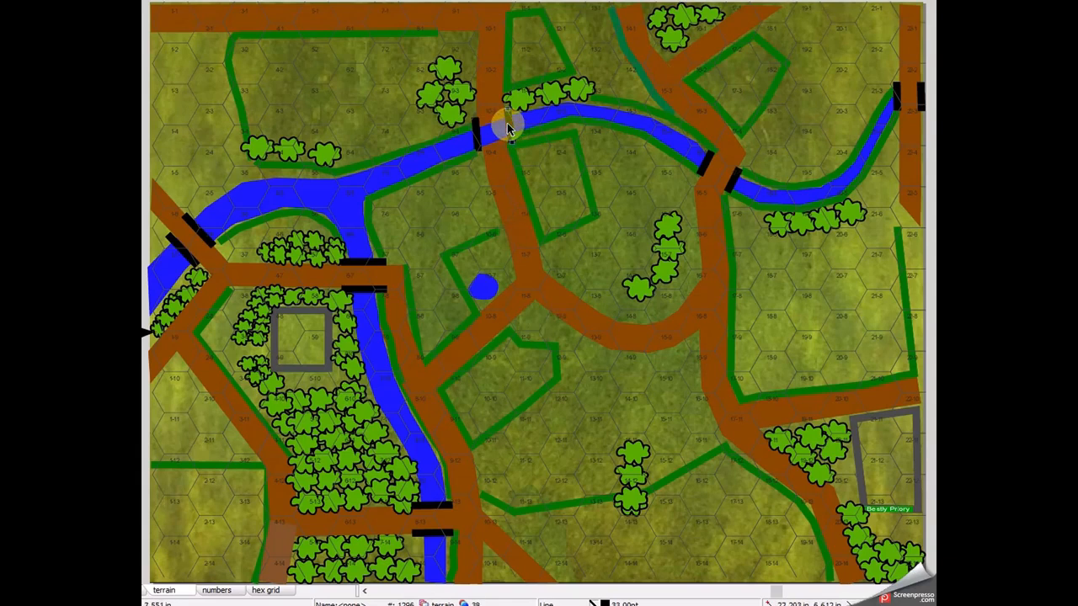
click(479, 136)
click(480, 135)
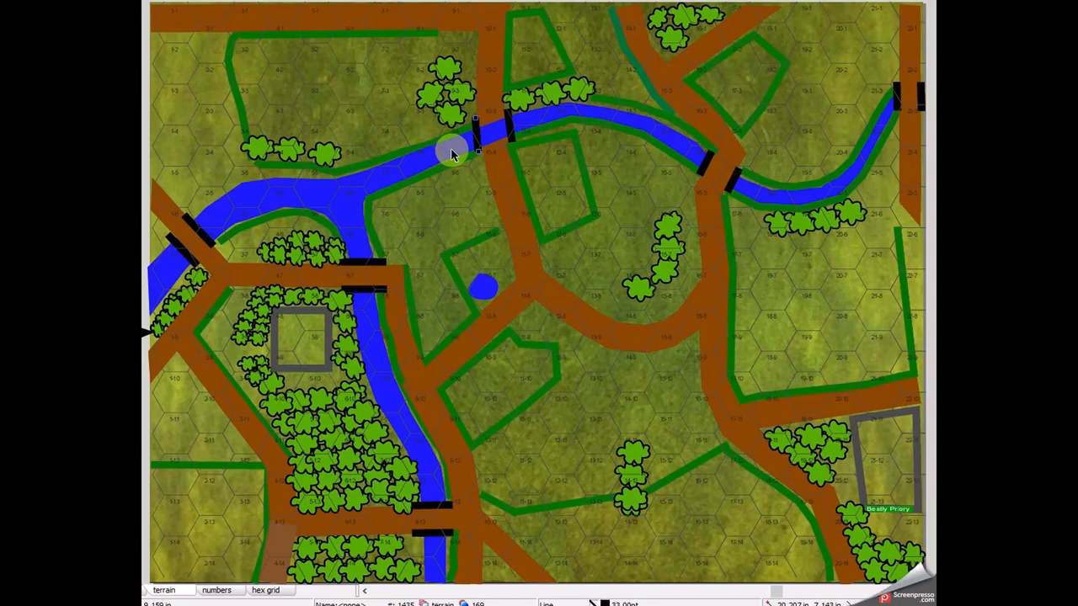
Bring the thick black arrows onto the fields east of the river and move them back off the map's western edge
drag(142, 330, 534, 270)
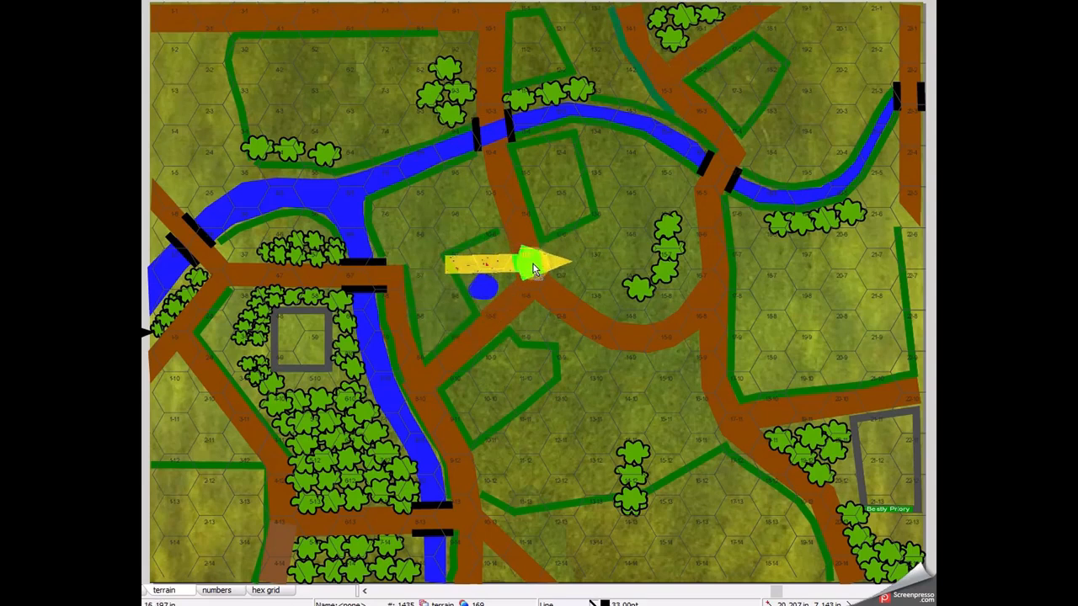
drag(534, 270, 461, 276)
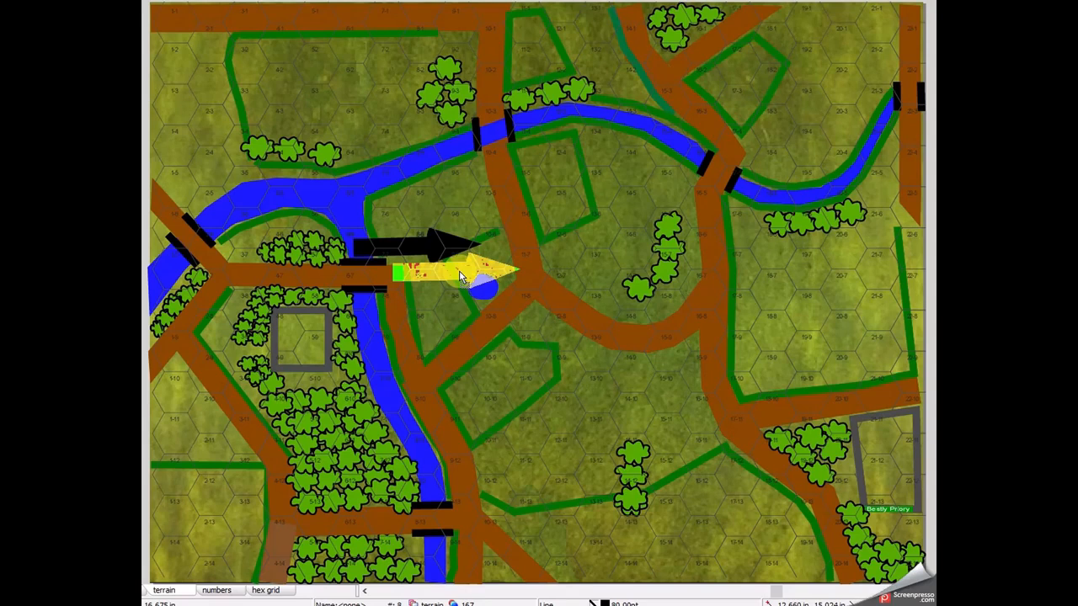
drag(460, 278, 468, 331)
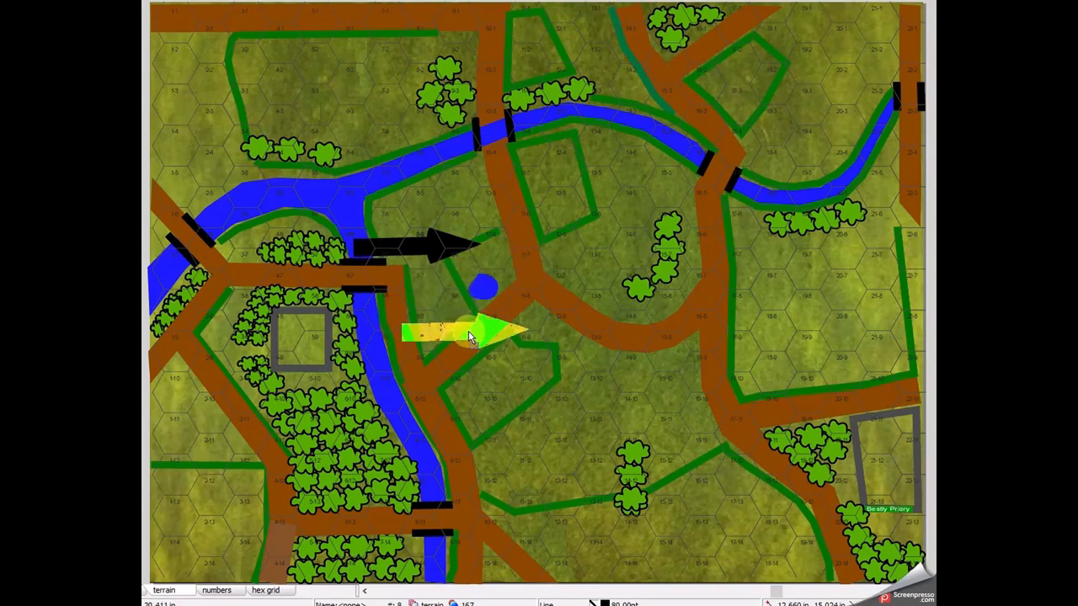
drag(468, 331, 143, 110)
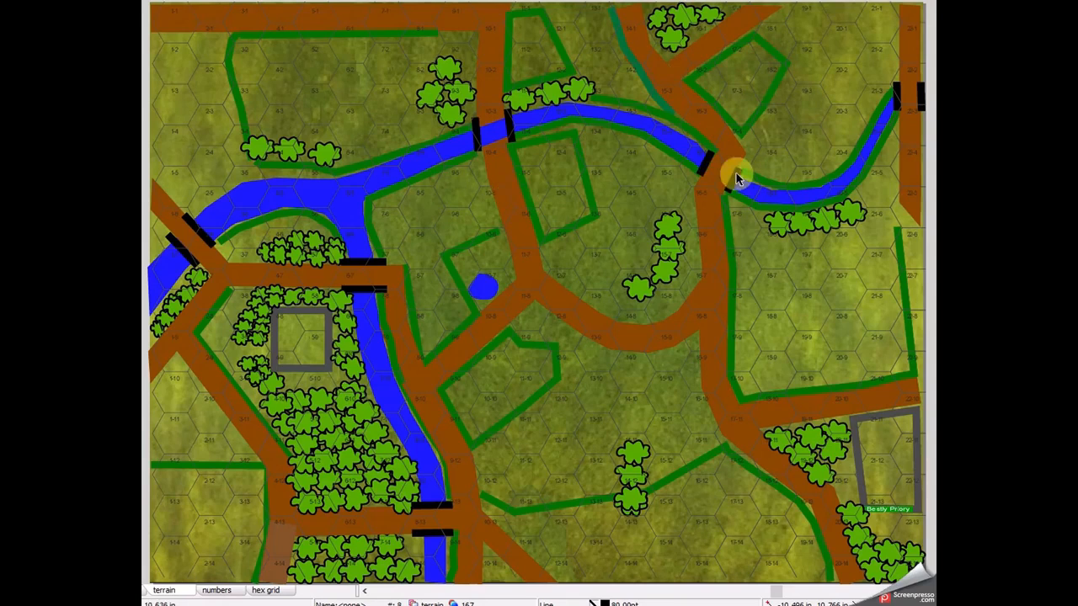
click(707, 16)
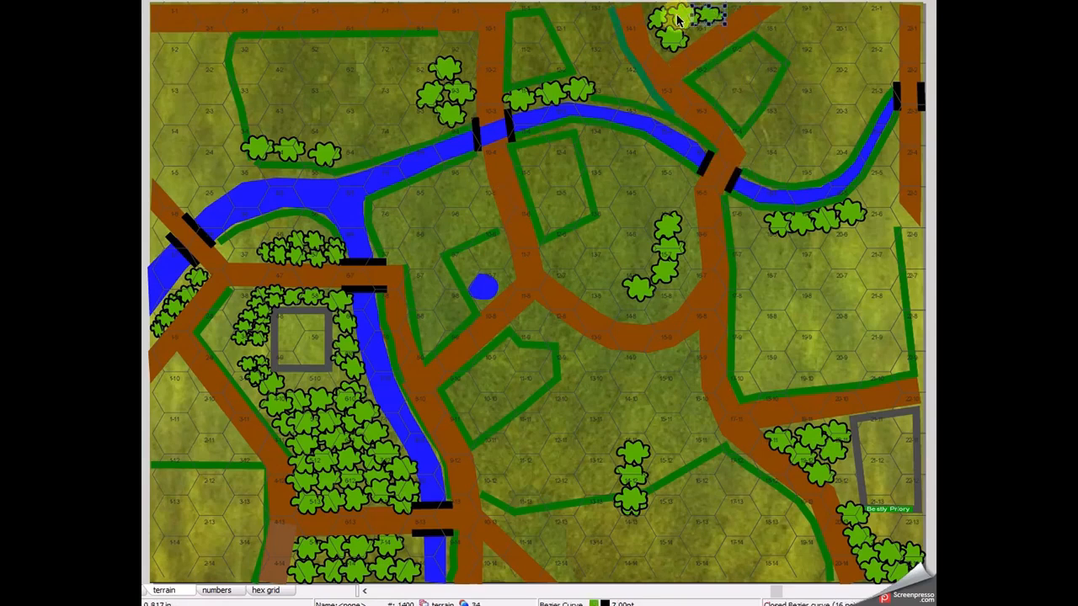
shift+click(658, 18)
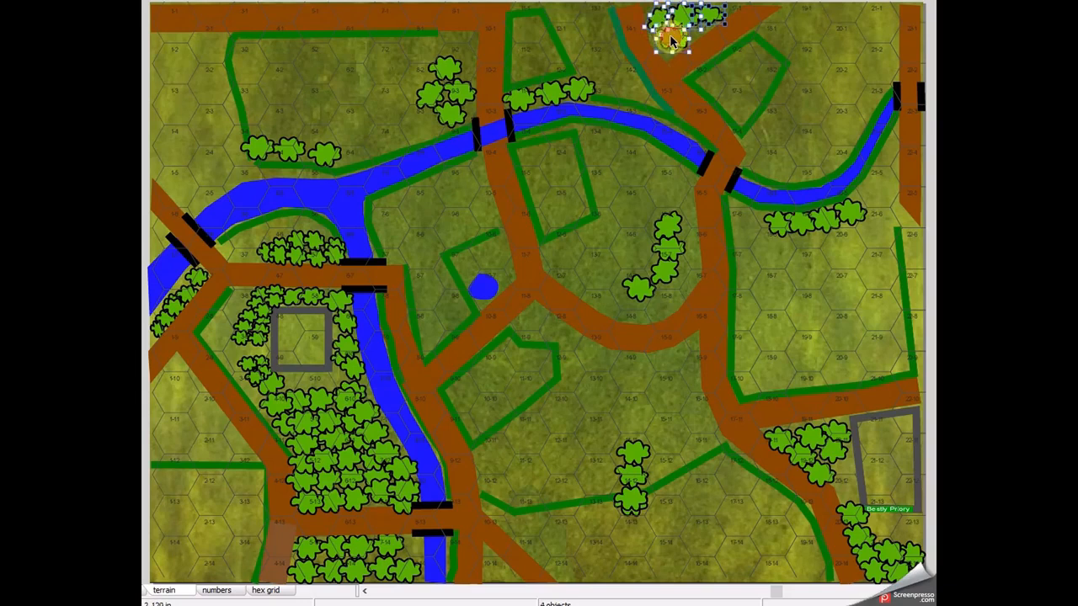
shift+click(696, 78)
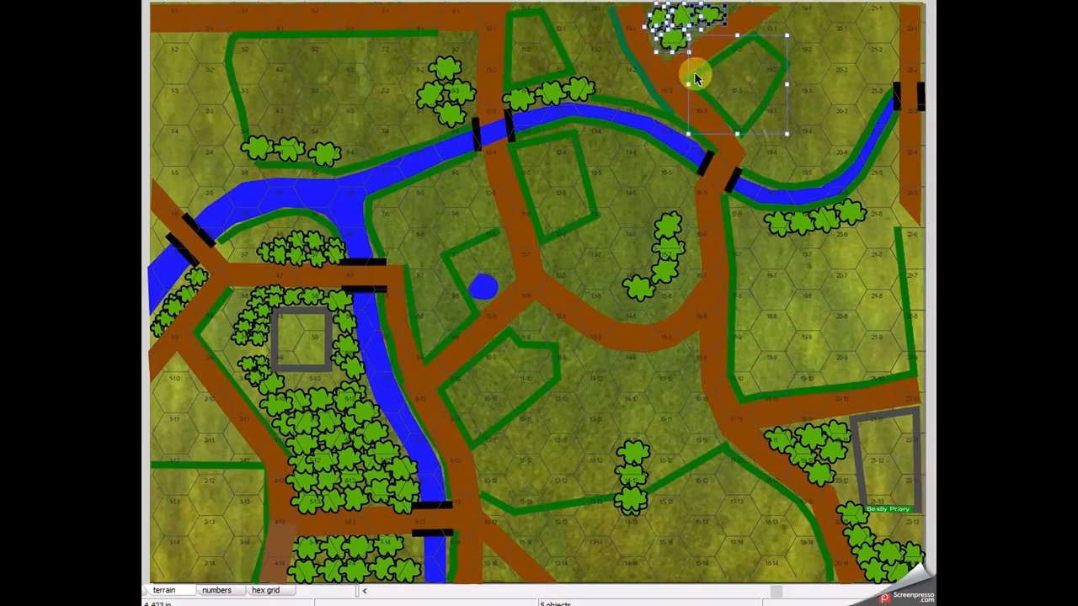
shift+click(643, 78)
shift+click(599, 98)
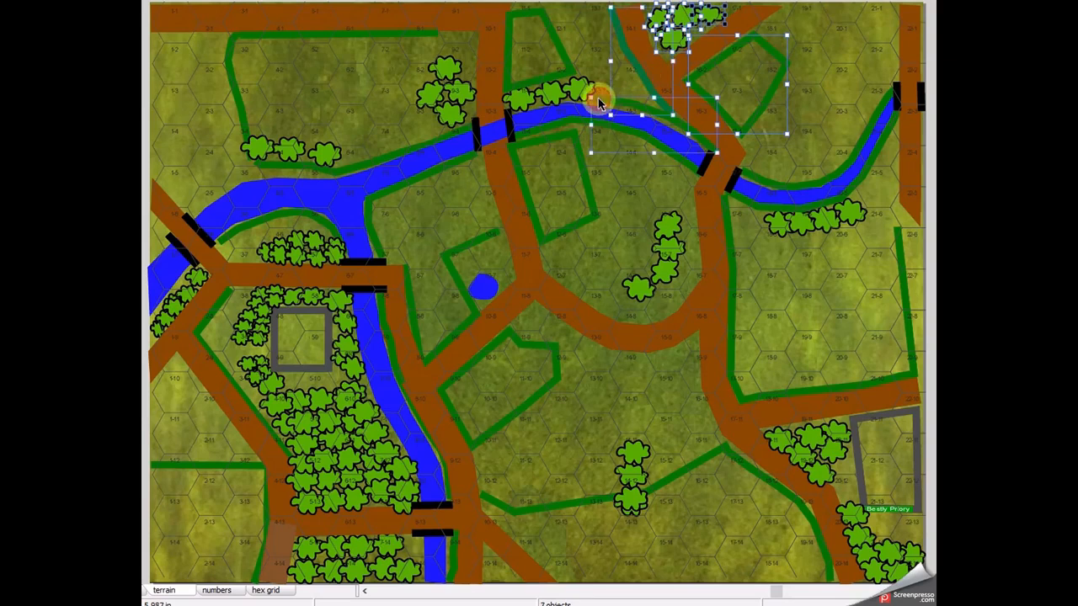
shift+click(564, 48)
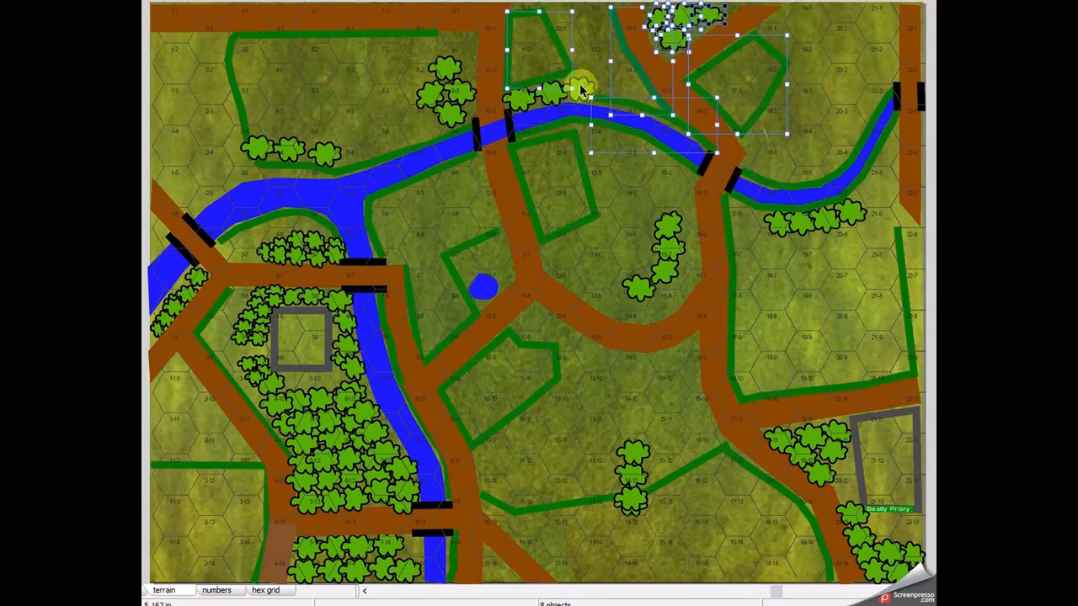
shift+click(580, 89)
shift+click(547, 96)
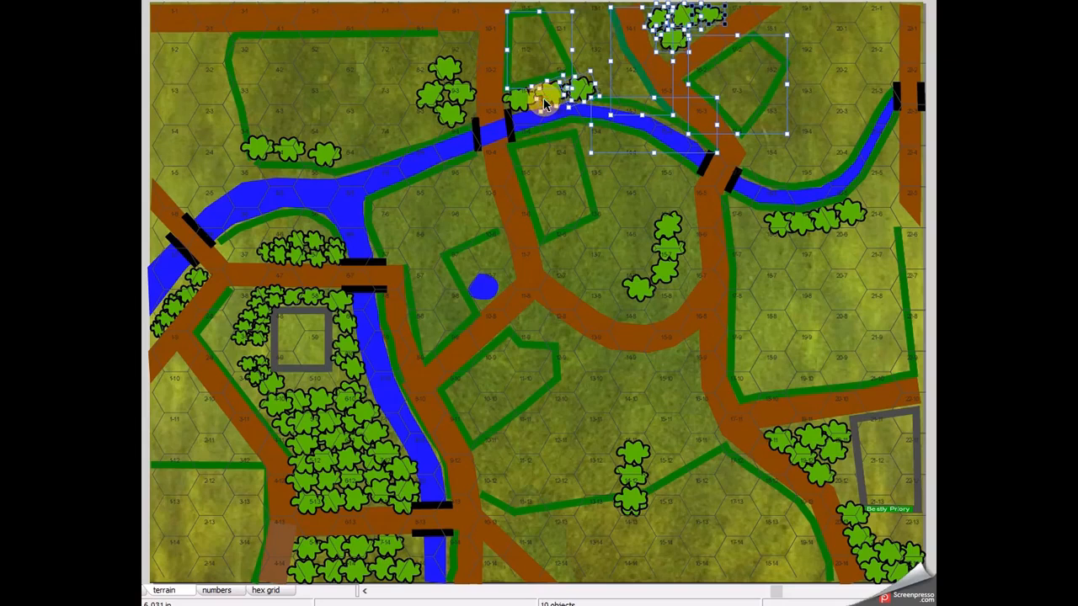
shift+click(525, 104)
shift+click(460, 98)
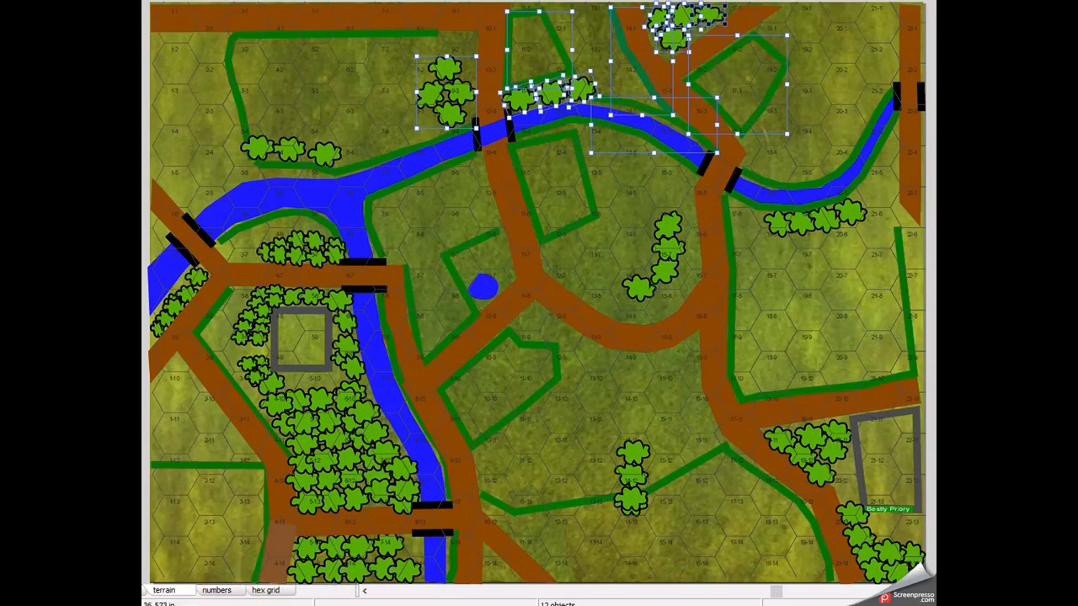
Insert one new layer after layer 4 and make Layer #5 the active layer
click(218, 591)
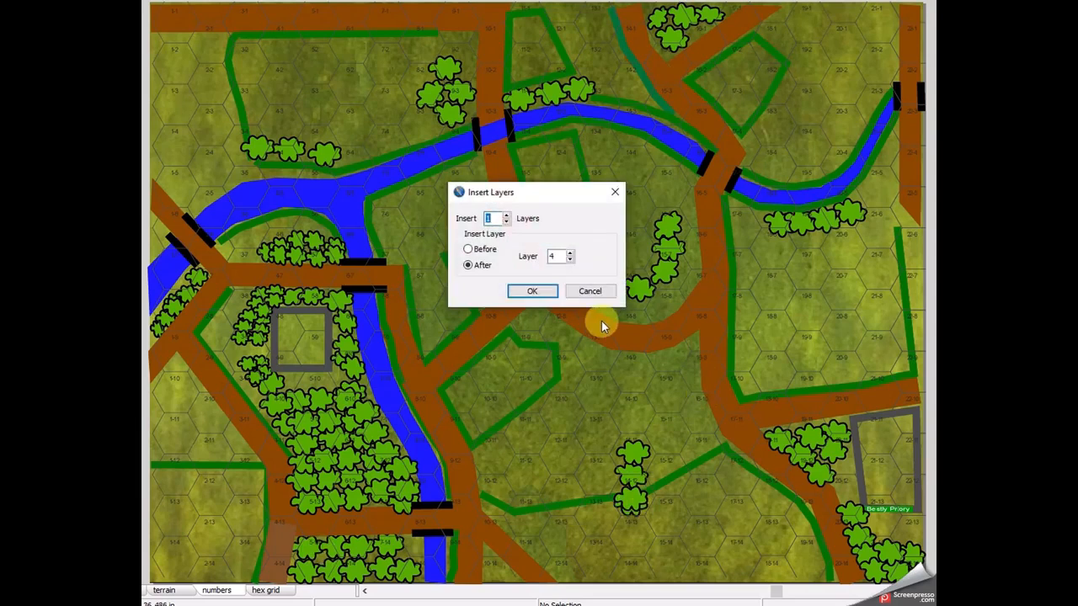
click(537, 291)
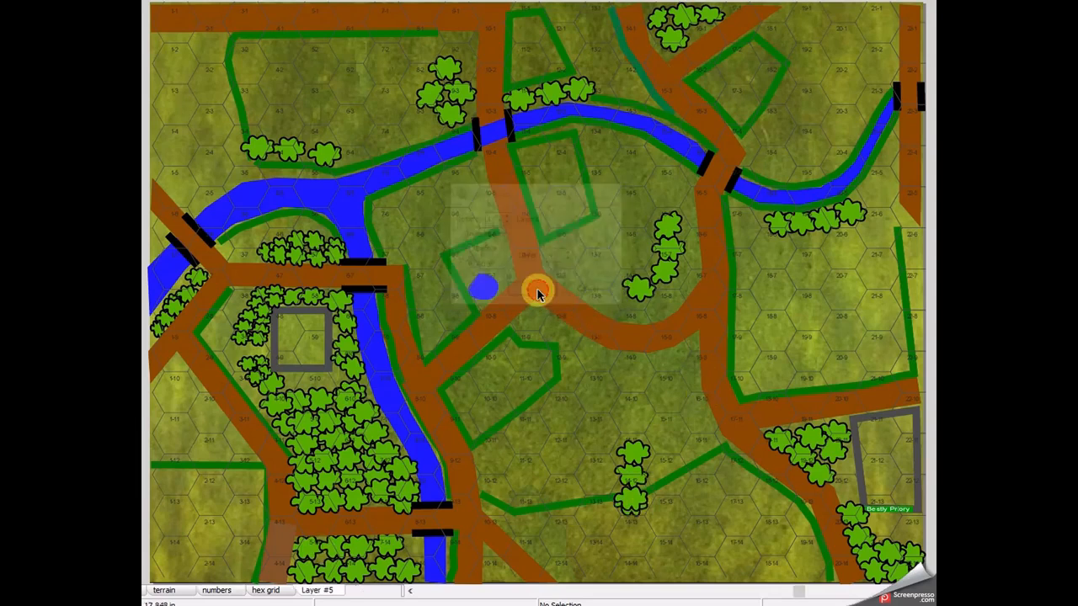
click(326, 593)
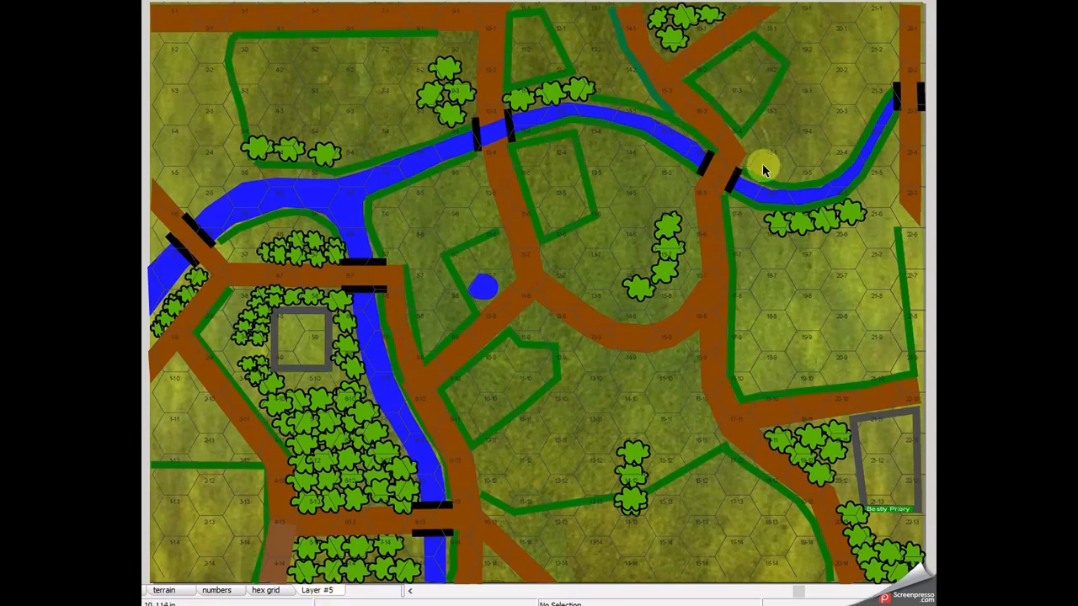
Select the trees at the northern road fork together with the field hedges around it and the hedge along the river
shift+click(682, 16)
shift+click(660, 19)
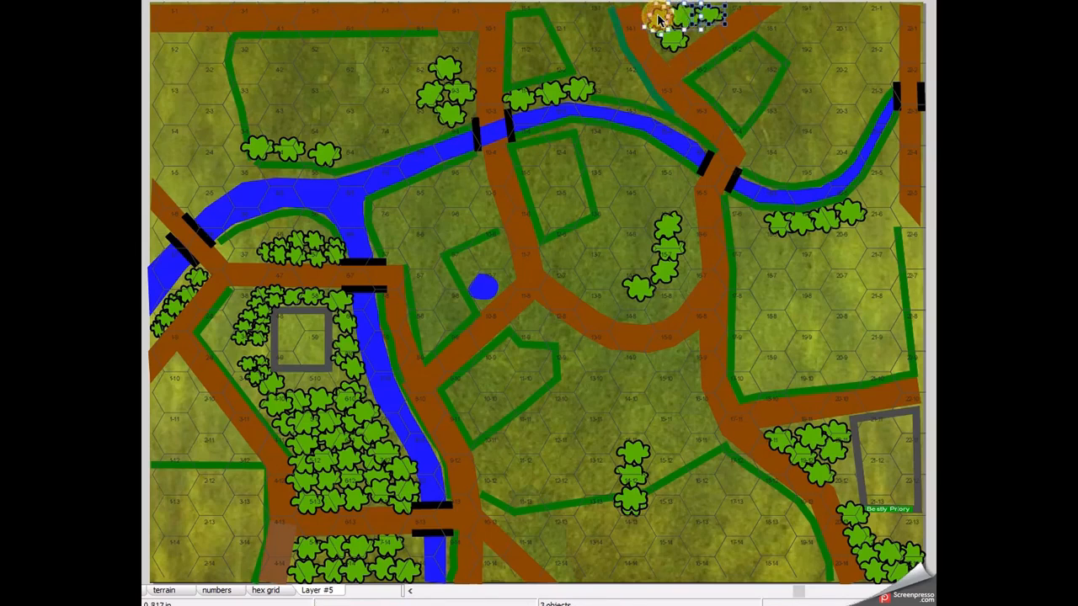
shift+click(672, 38)
shift+click(717, 56)
shift+click(647, 81)
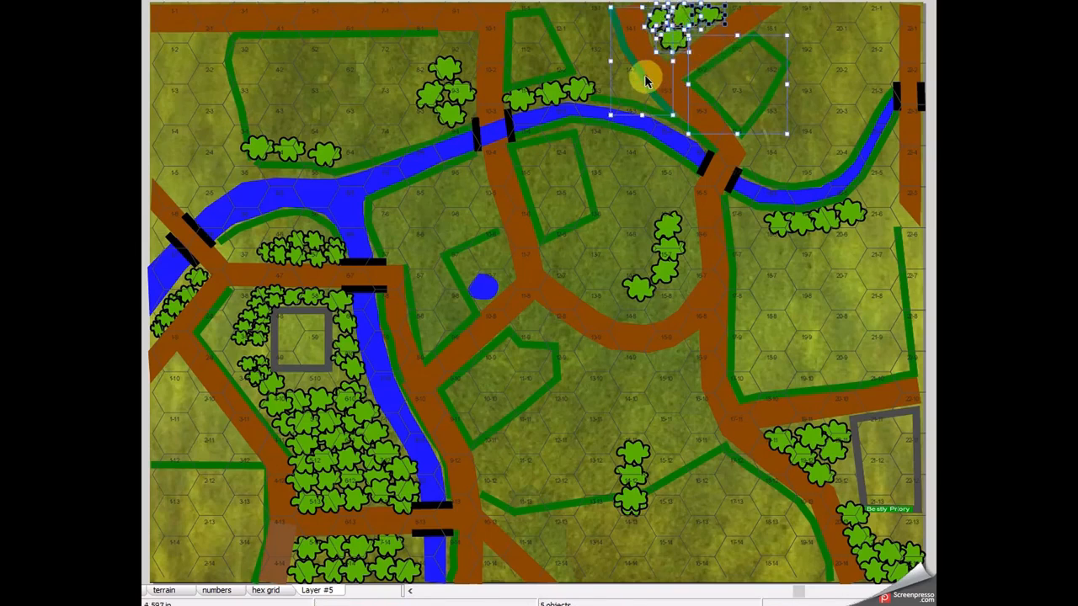
shift+click(604, 101)
shift+click(565, 59)
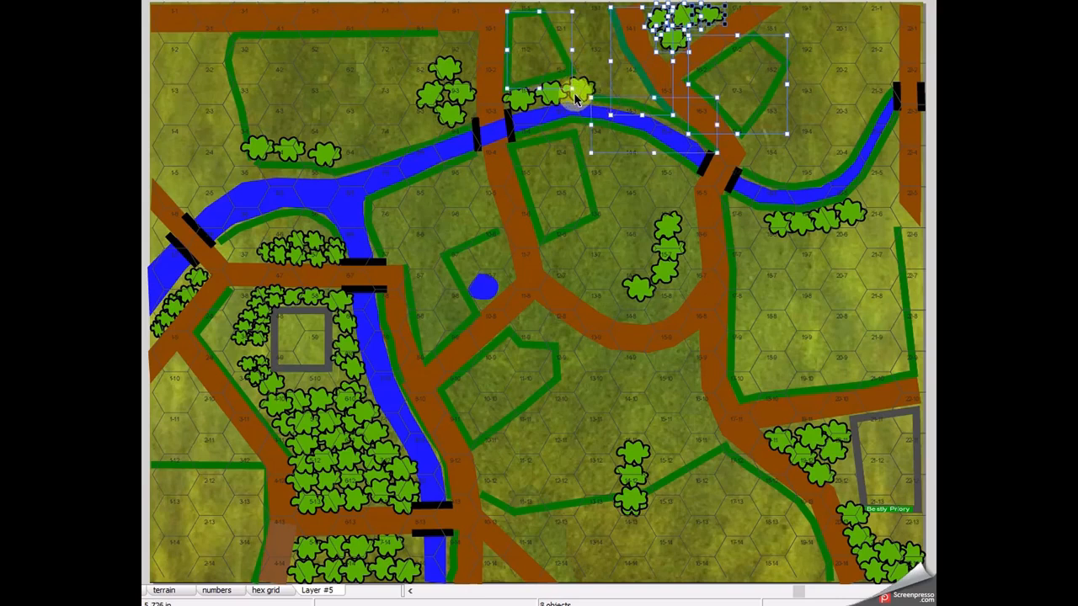
Add the northern riverside tree row, the copse west of the road and the three central field hedges to the selection
shift+click(577, 97)
shift+click(554, 96)
shift+click(517, 97)
shift+click(462, 102)
shift+click(529, 147)
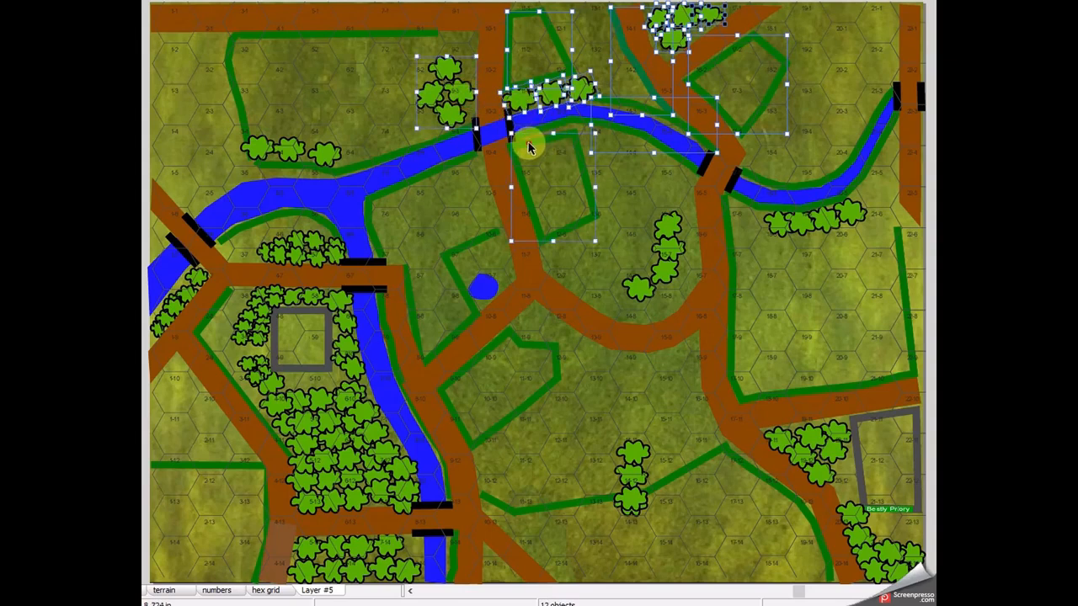
shift+click(478, 241)
shift+click(529, 349)
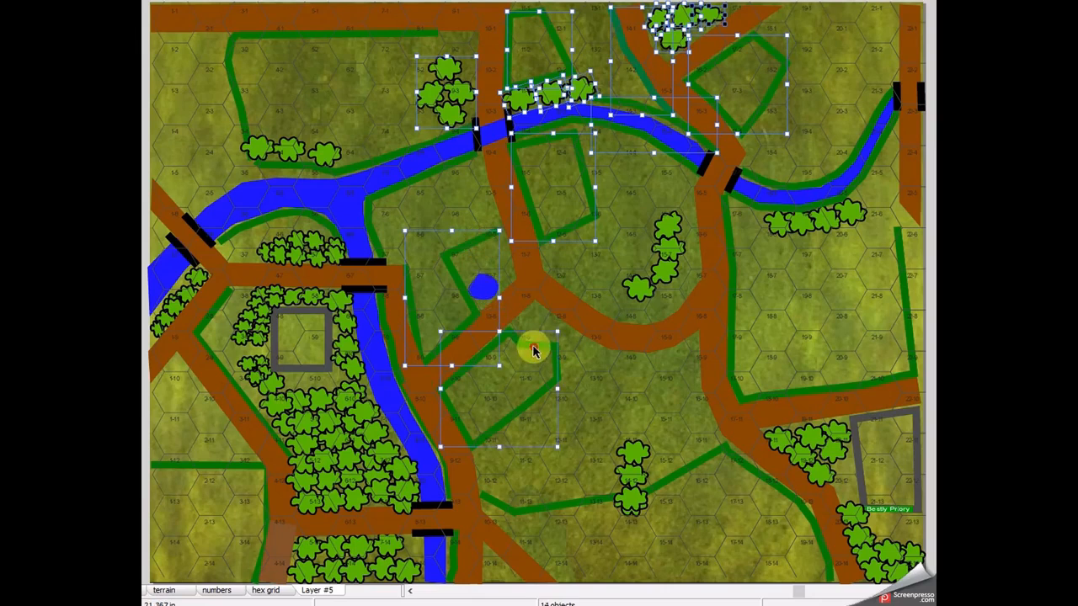
Add the curved tree row inside the road bend and the tree row south of the eastern river to the selection
shift+click(674, 227)
shift+click(678, 252)
shift+click(667, 274)
shift+click(637, 293)
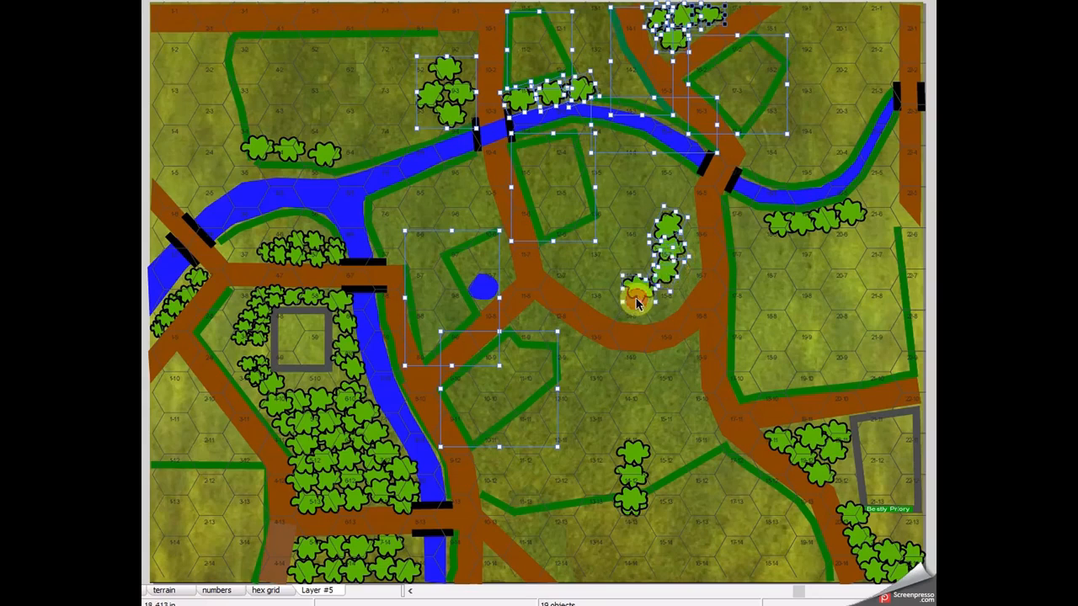
shift+click(775, 226)
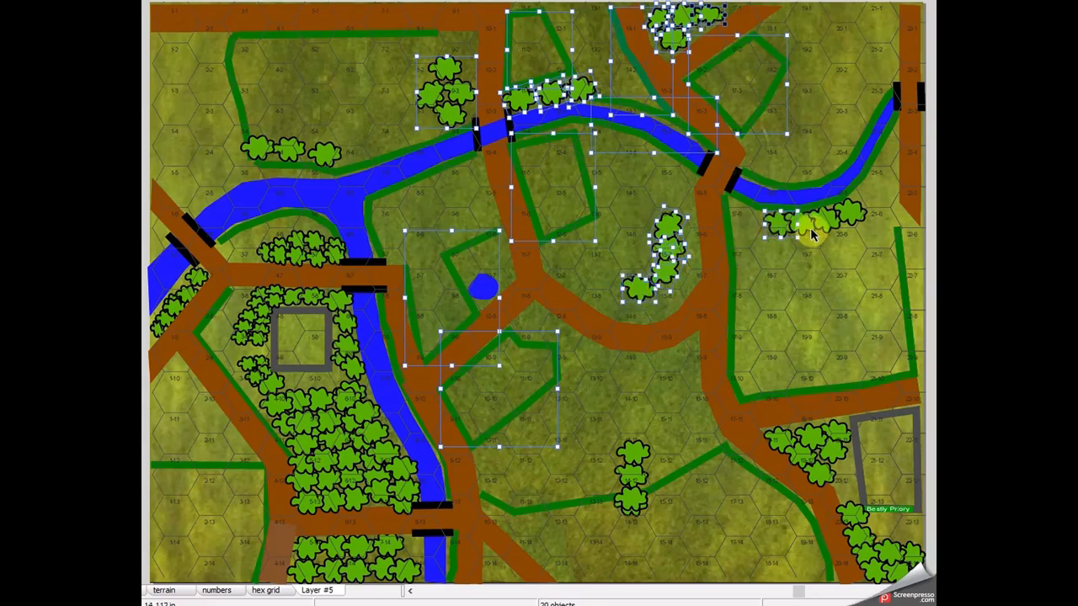
shift+click(809, 229)
shift+click(837, 220)
shift+click(855, 205)
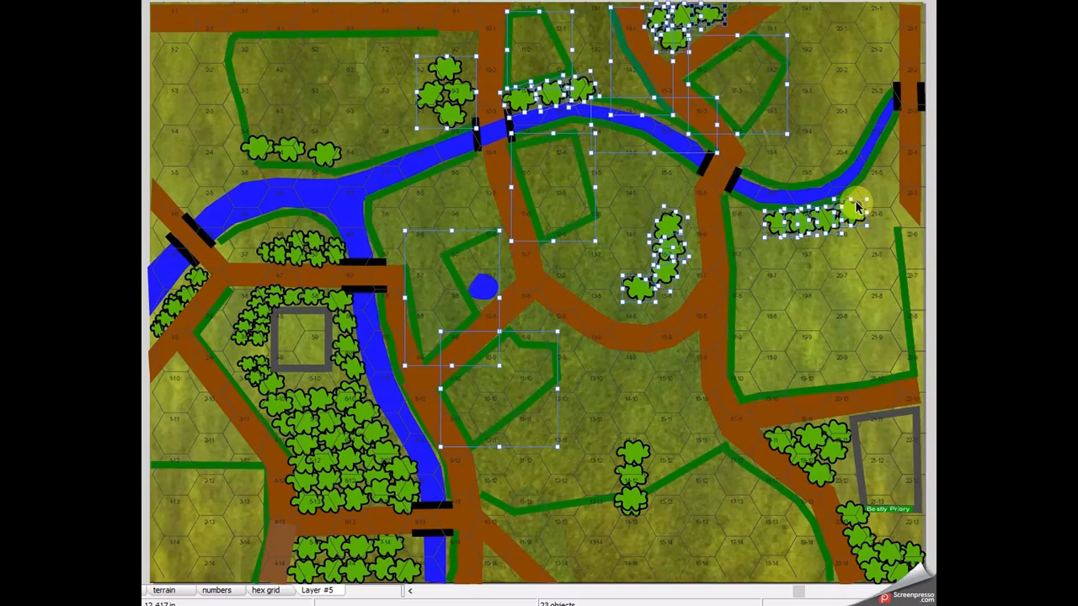
Move the selected trees and hedges to Layer #5 of the all map sheet and hide that layer
right_click(856, 207)
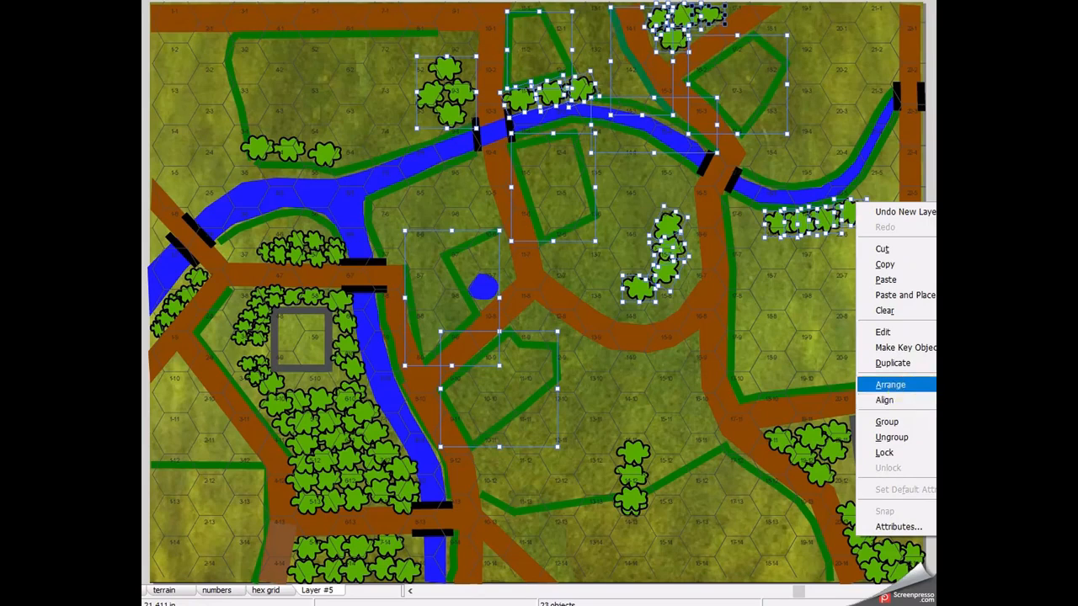
click(935, 385)
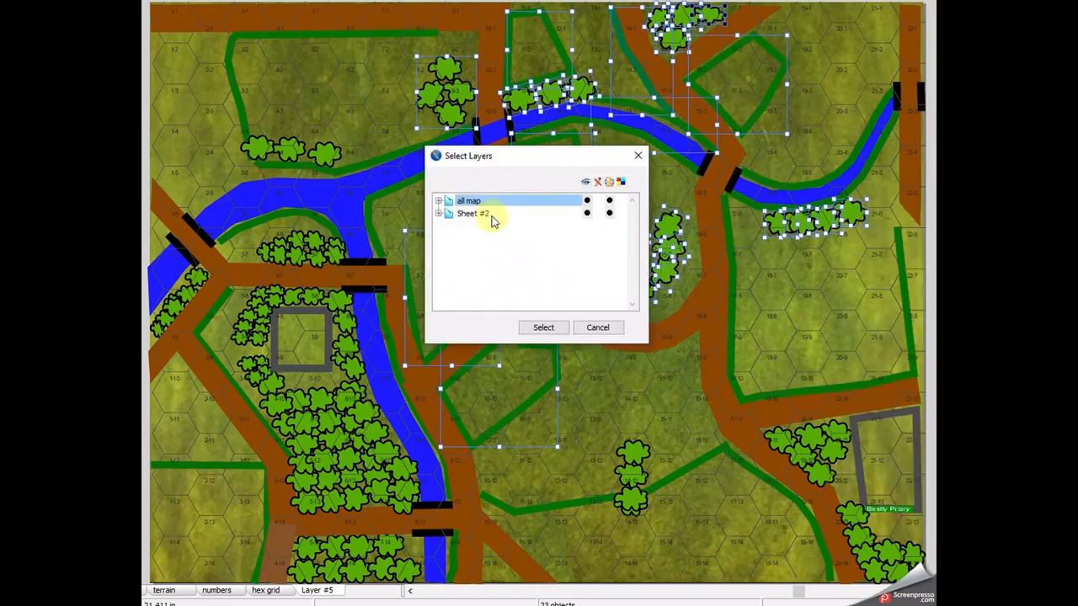
click(438, 201)
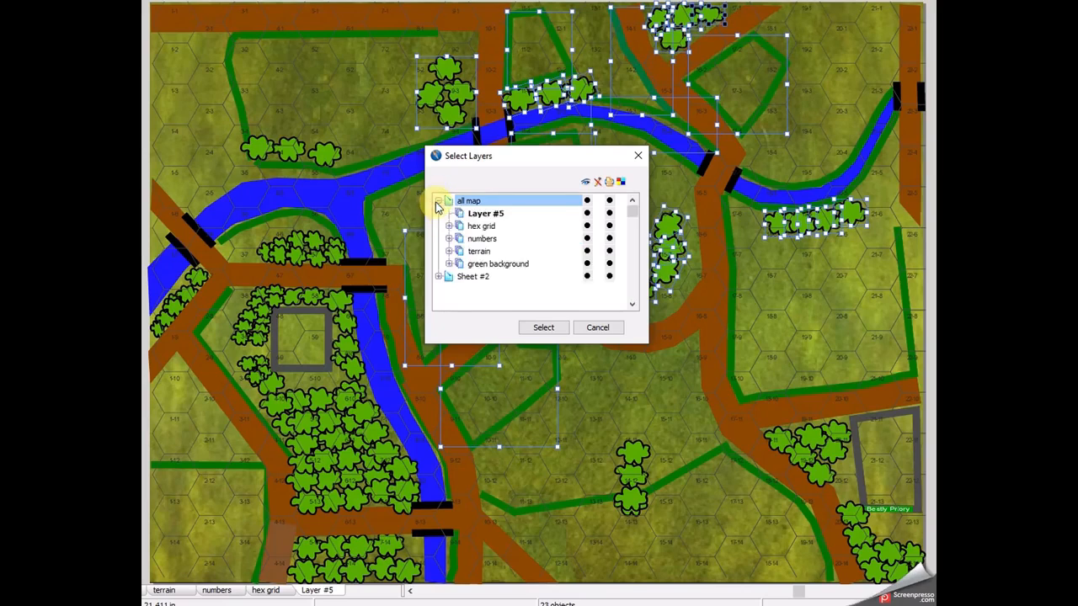
click(474, 214)
click(542, 327)
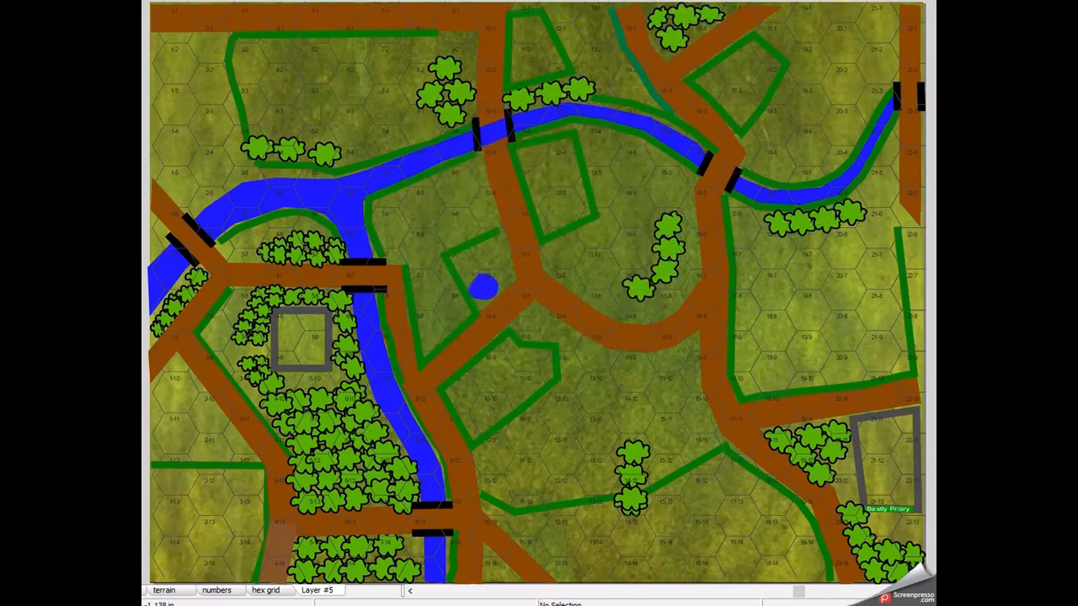
click(880, 2)
mouse_move(931, 23)
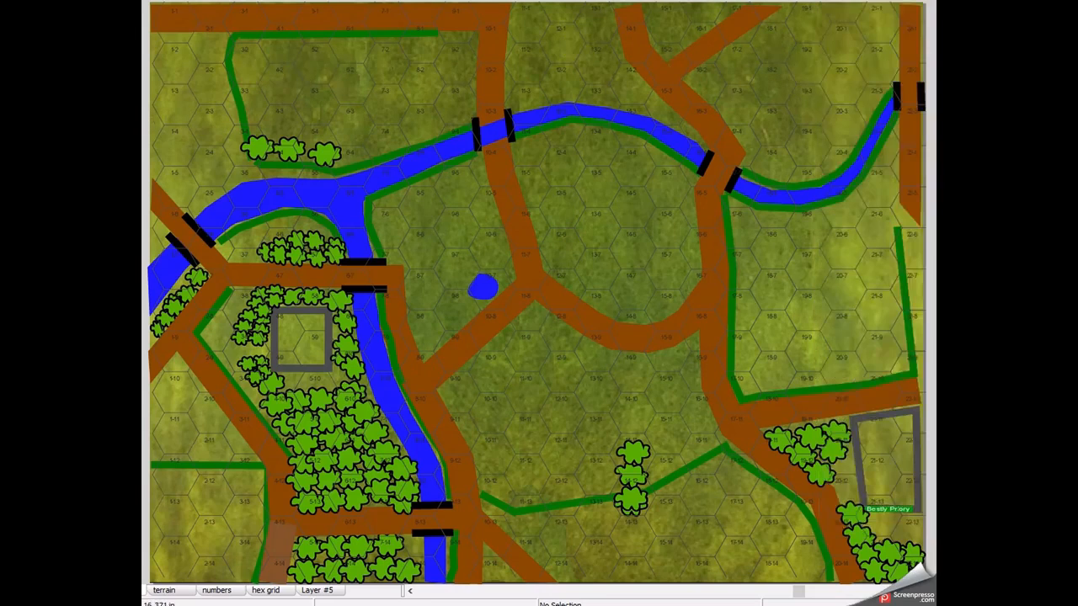
Select the northwestern field's three trees and northern hedge, plus the tree row between the western road and the river
click(256, 149)
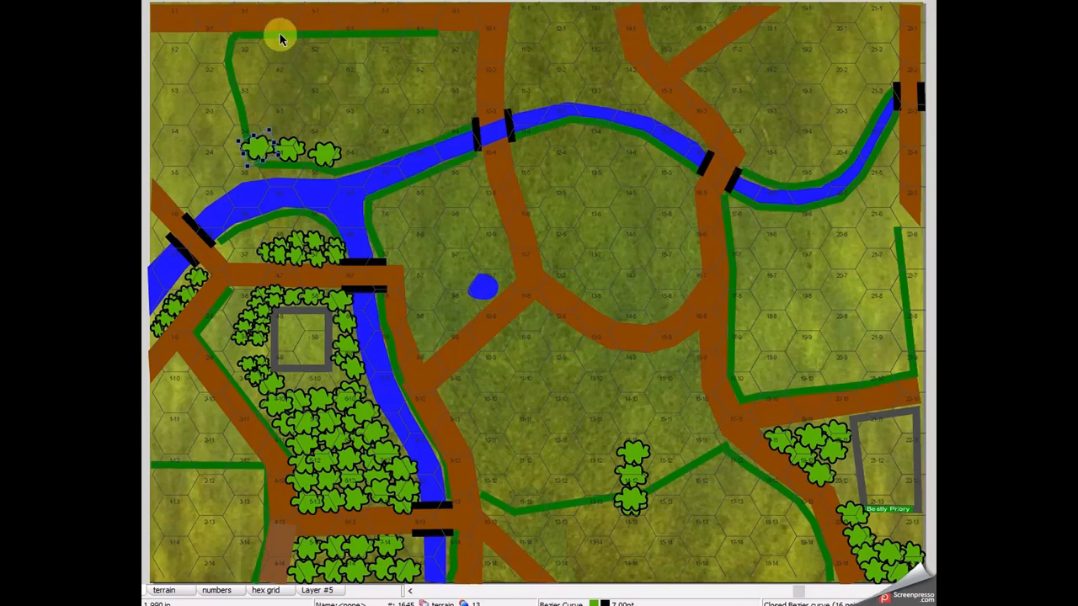
shift+click(281, 36)
shift+click(289, 144)
shift+click(329, 164)
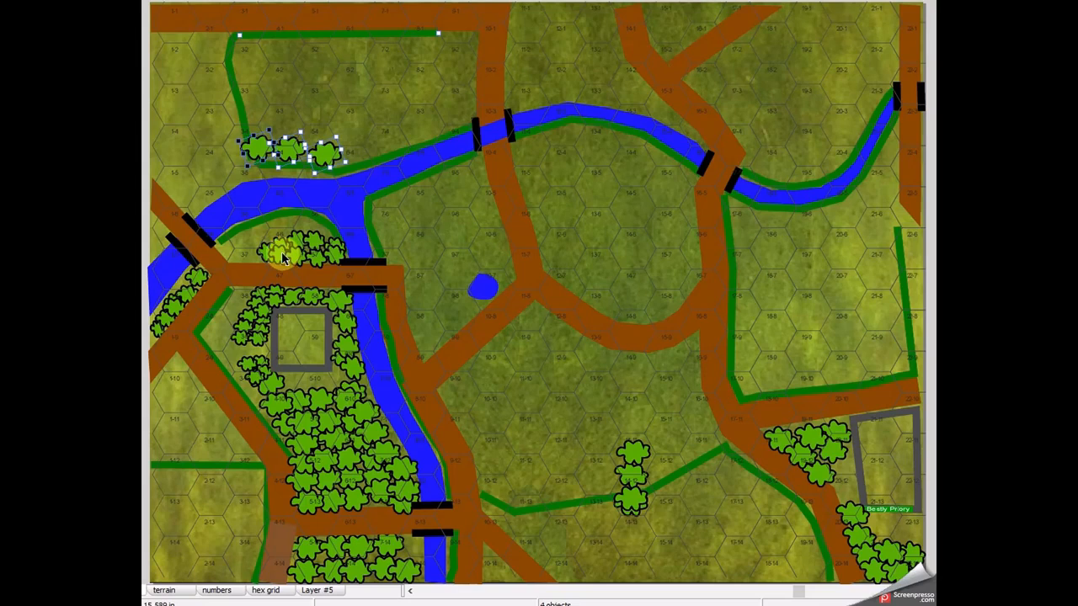
shift+click(190, 277)
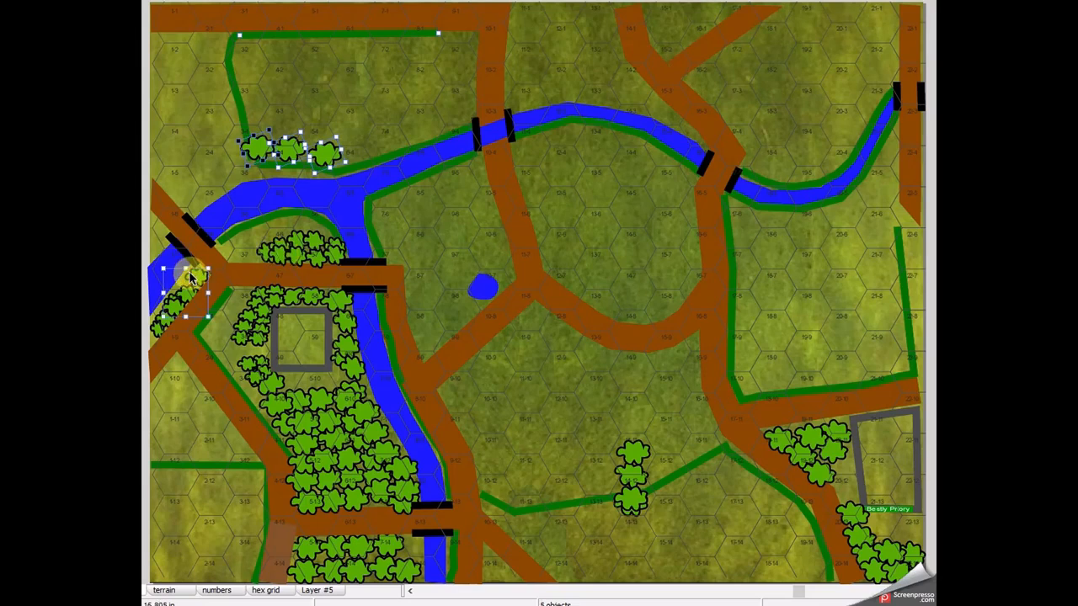
shift+click(155, 333)
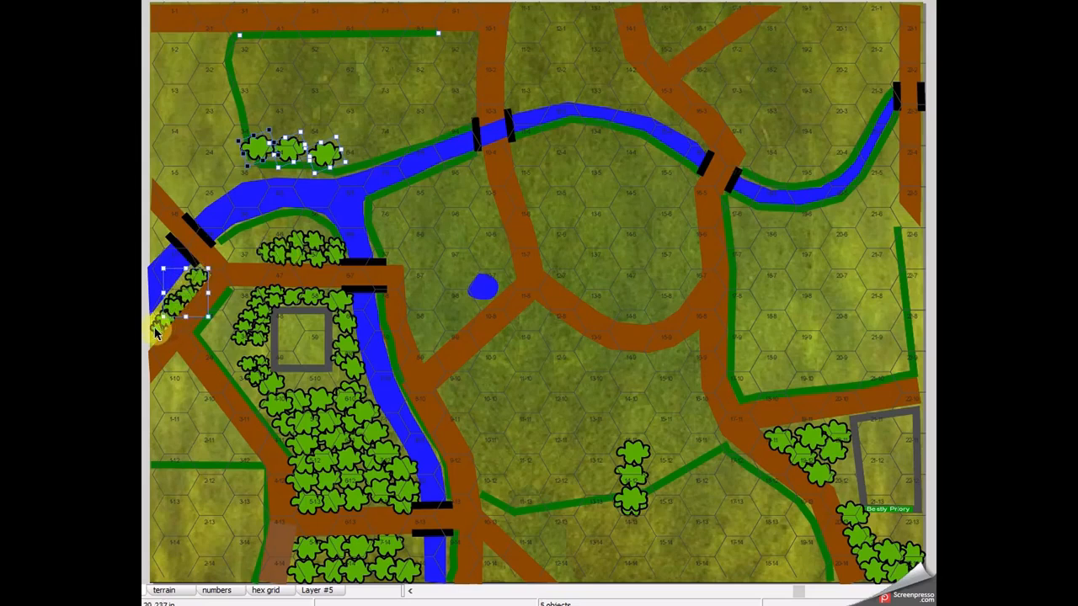
Add the trees surrounding the western walled enclosure and the northern edge of the wood south of it to the selection
shift+click(242, 330)
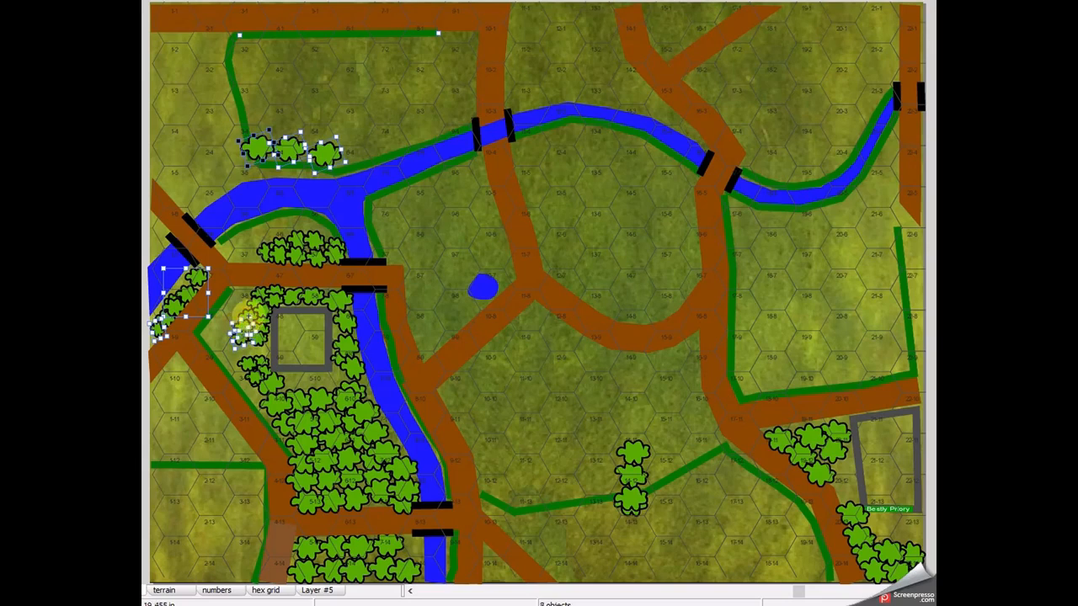
shift+click(249, 306)
shift+click(255, 300)
shift+click(273, 292)
shift+click(288, 295)
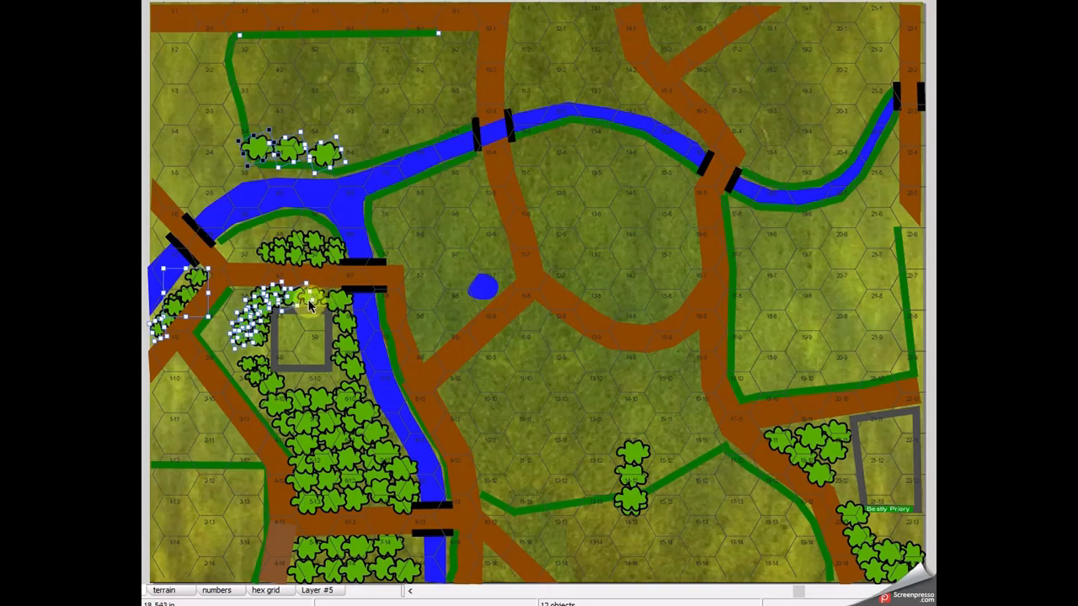
shift+click(308, 305)
shift+click(345, 299)
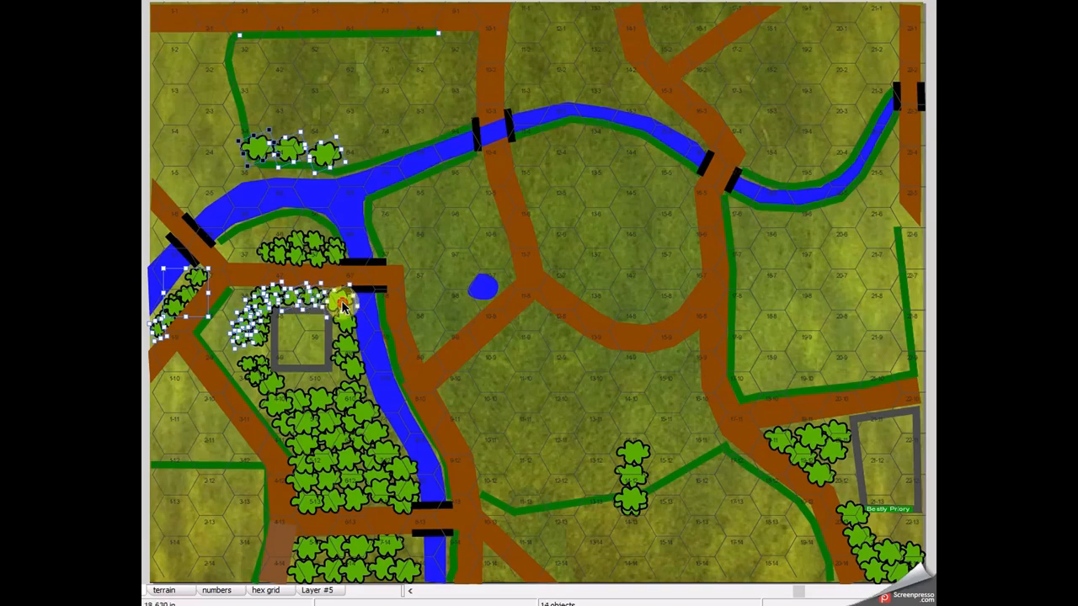
shift+click(341, 331)
shift+click(342, 342)
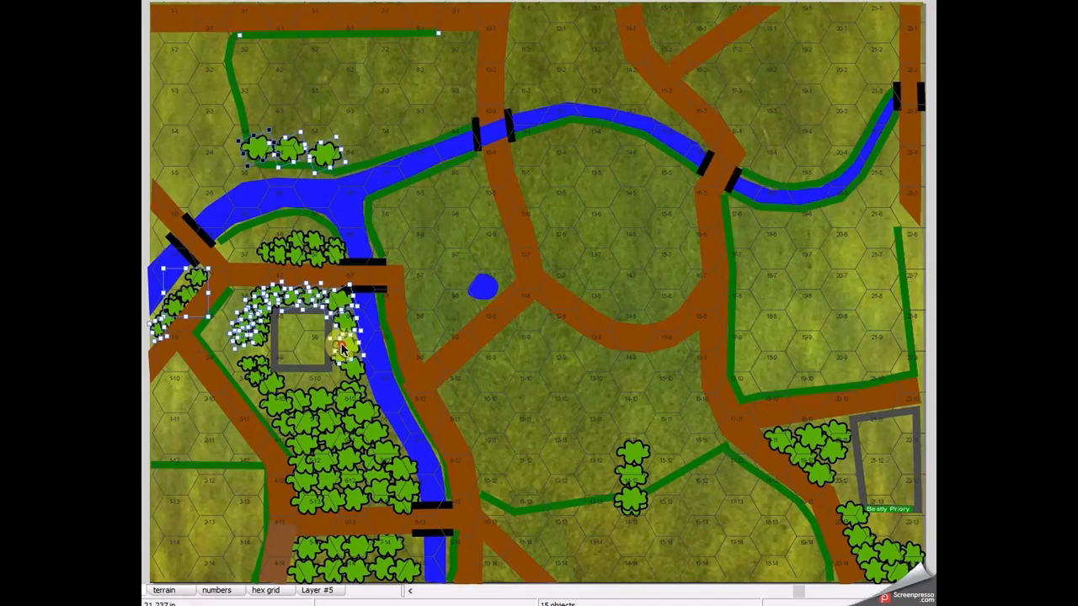
shift+click(352, 371)
shift+click(344, 388)
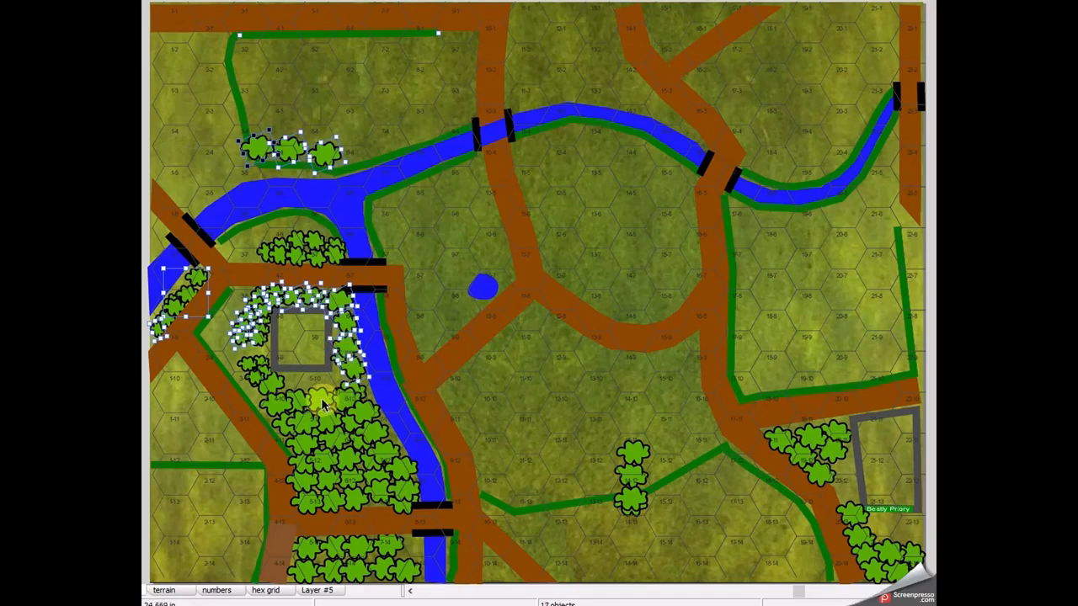
shift+click(274, 390)
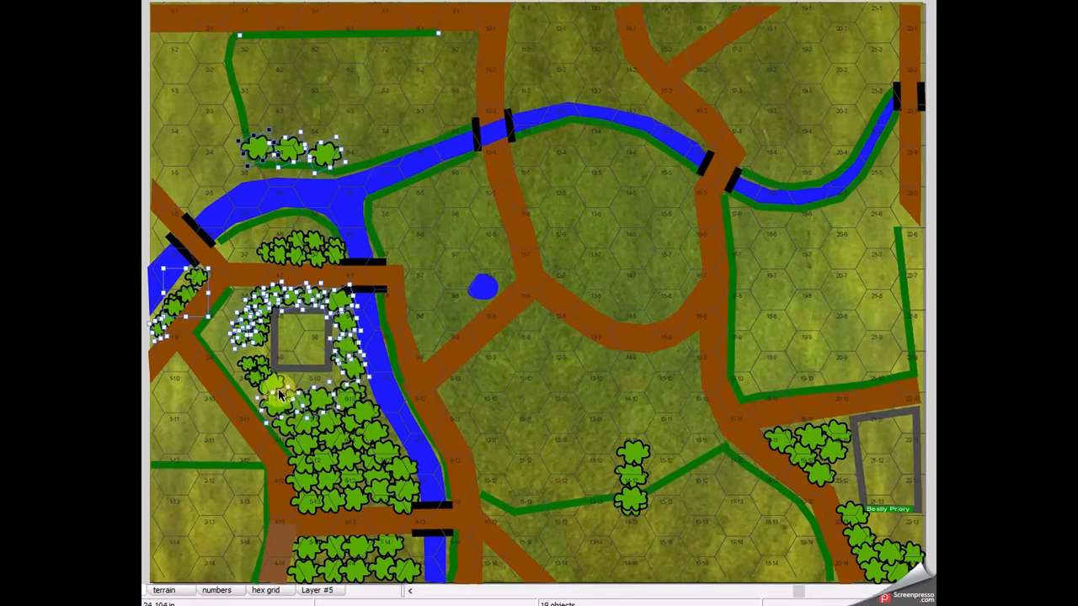
shift+click(259, 380)
shift+click(249, 371)
Send the selected northwestern hedge and the trees around the western enclosure to Layer #5 of the all map sheet
right_click(248, 371)
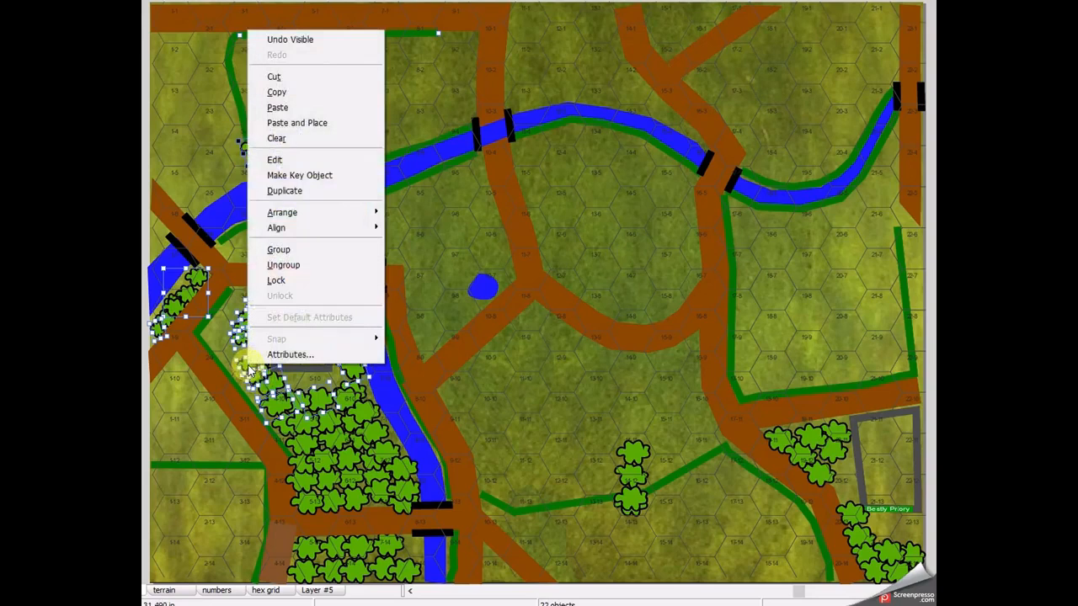
mouse_move(308, 216)
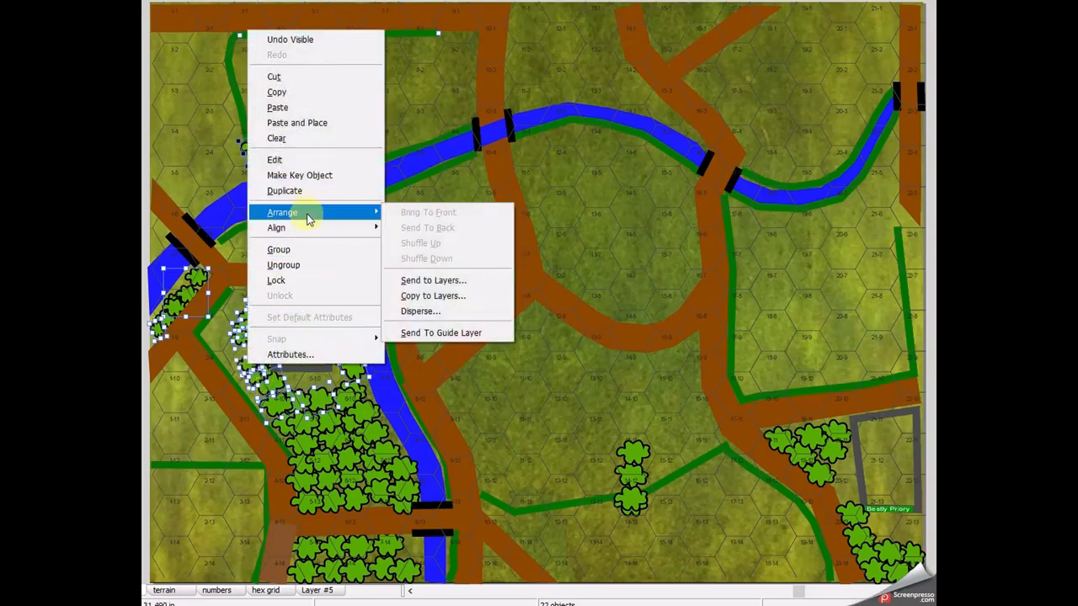
click(448, 282)
click(483, 215)
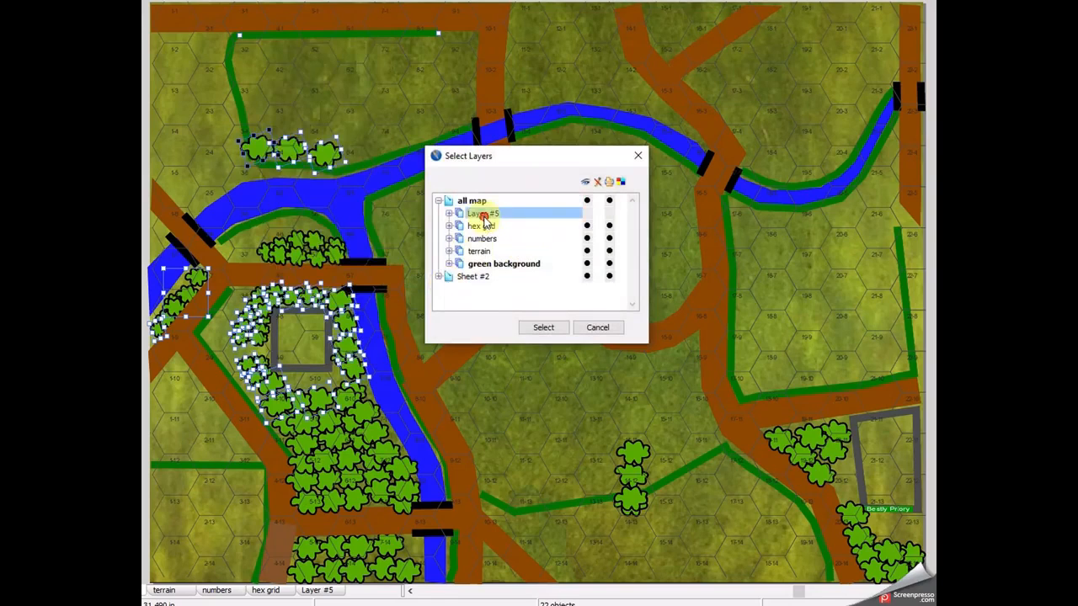
click(544, 327)
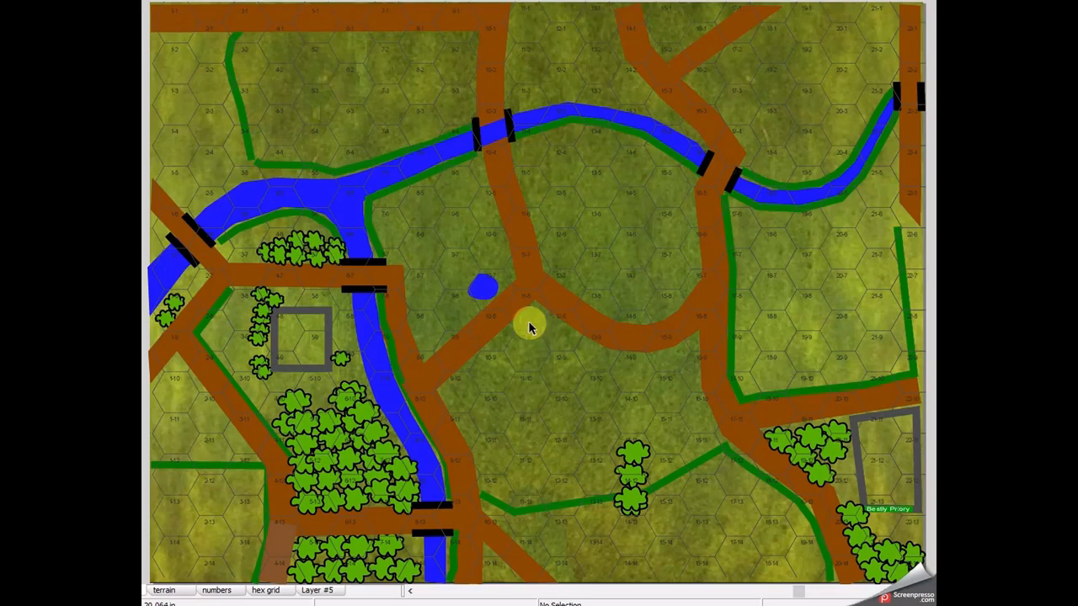
Select the leftover trees around the western enclosure, the western roadside pair and the grouped copse north of the road
click(341, 364)
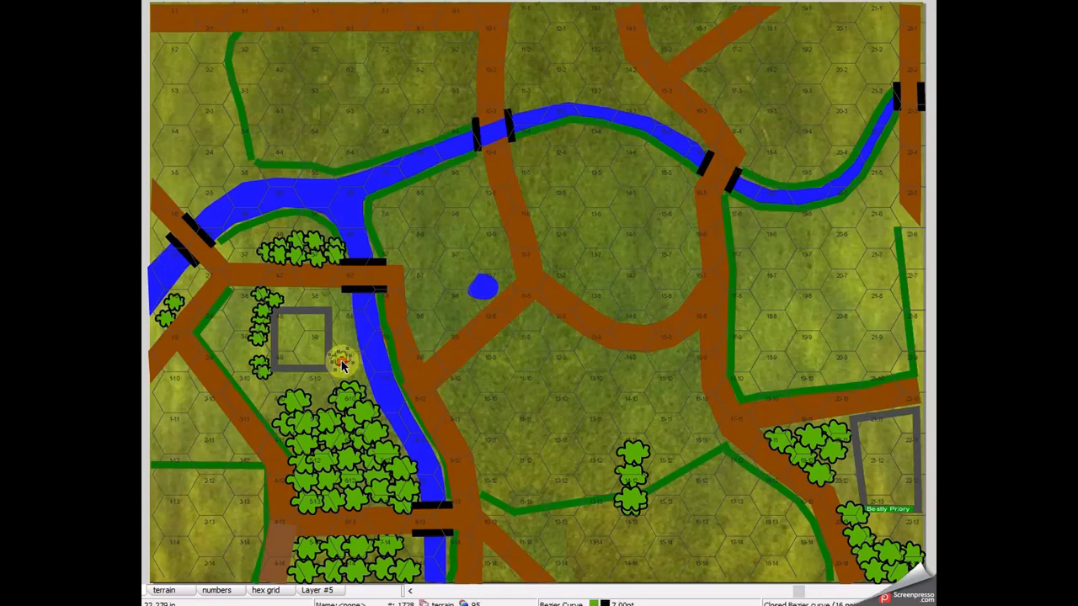
shift+click(259, 364)
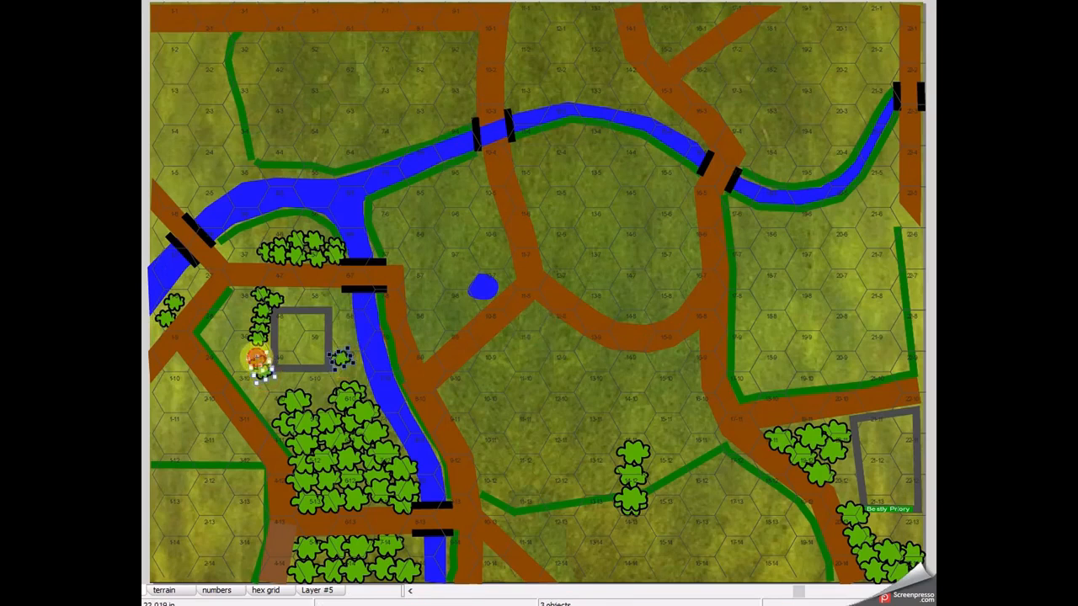
shift+click(259, 340)
shift+click(255, 328)
shift+click(261, 311)
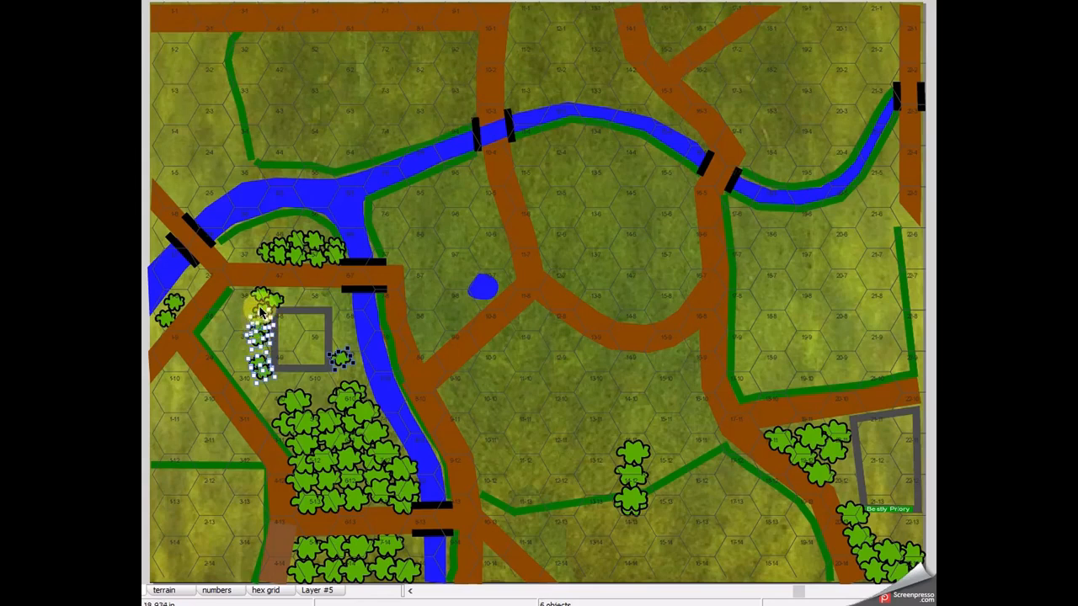
shift+click(255, 302)
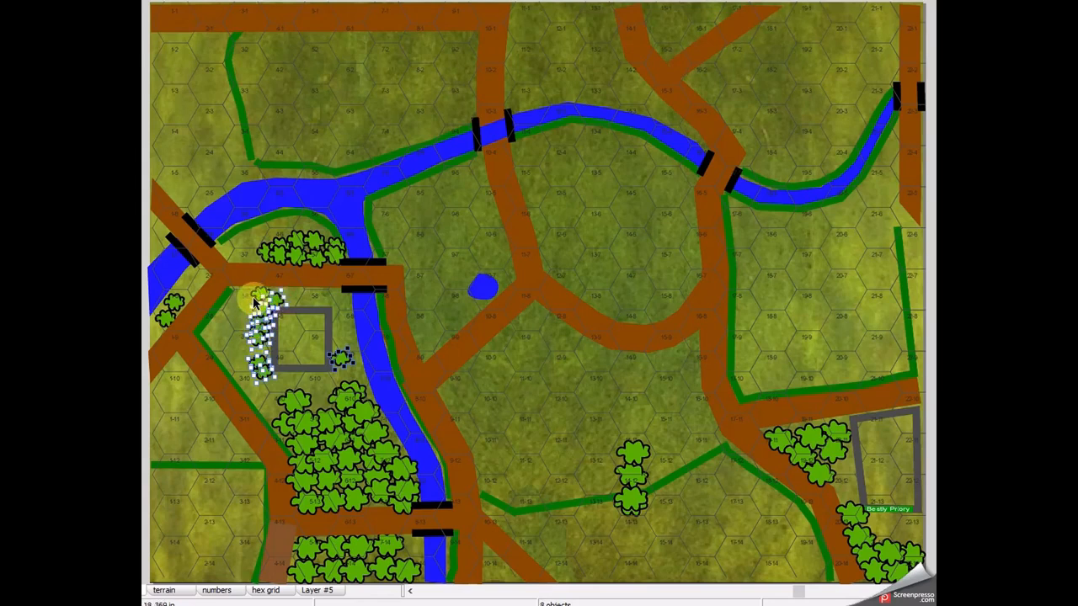
shift+click(258, 295)
shift+click(180, 299)
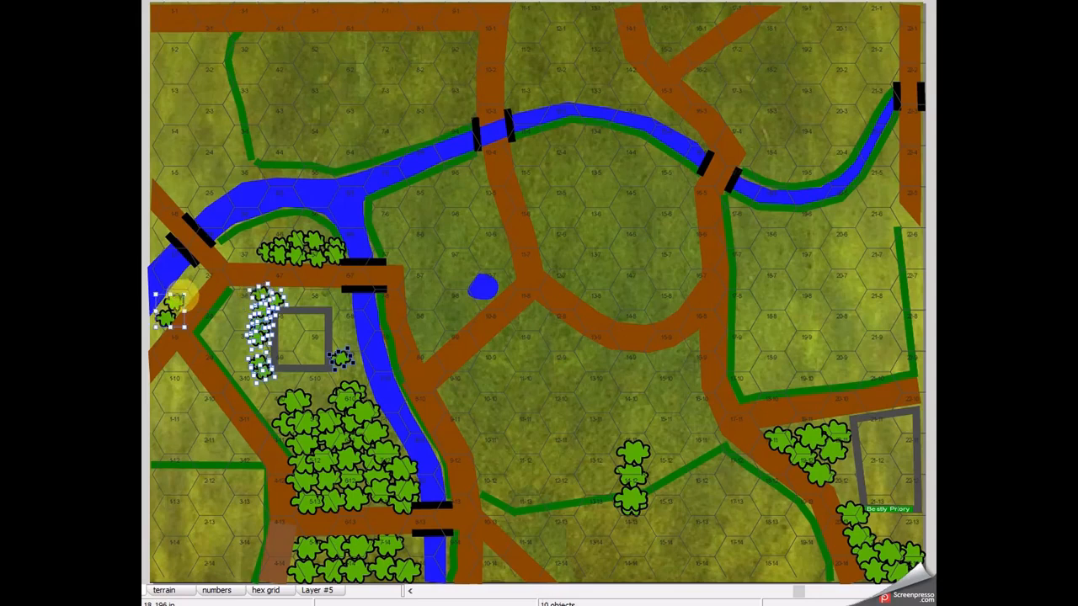
shift+click(285, 261)
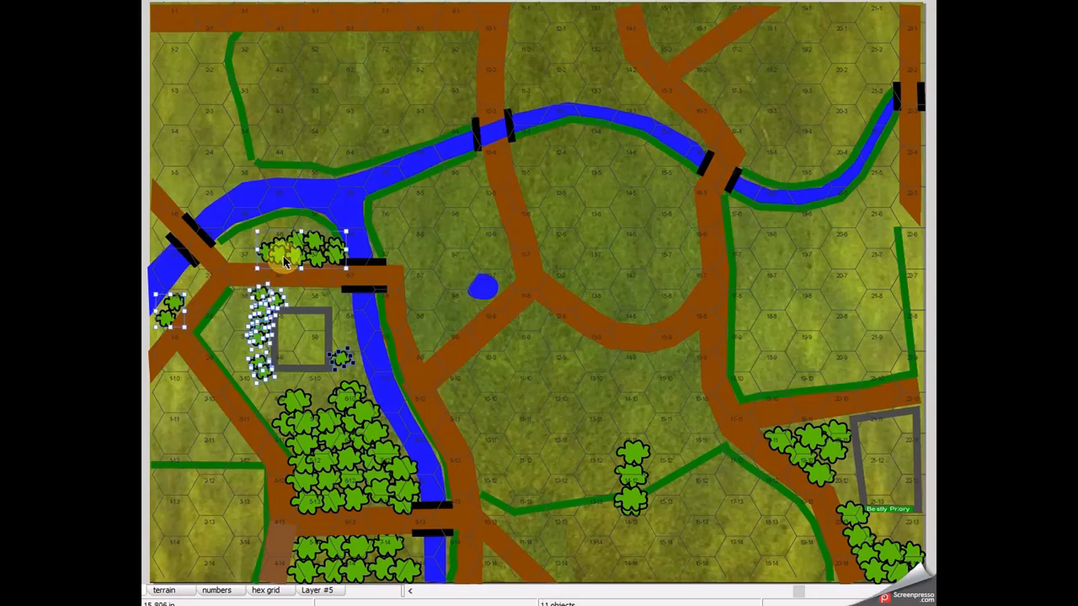
Send the leftover enclosure trees, the roadside pair and the northern copse to Layer #5
right_click(285, 262)
mouse_move(328, 444)
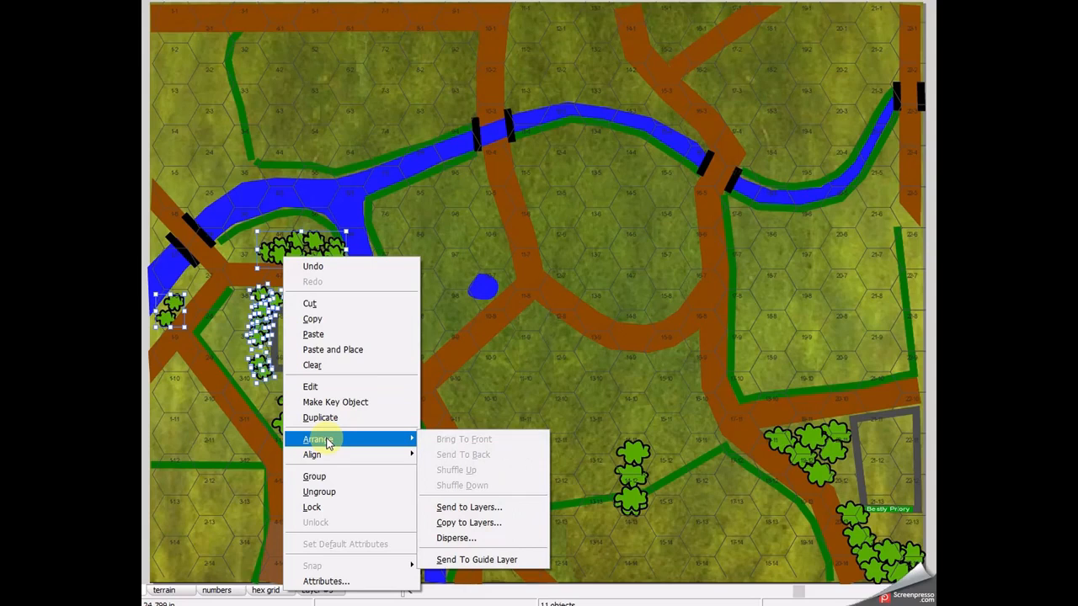
click(459, 506)
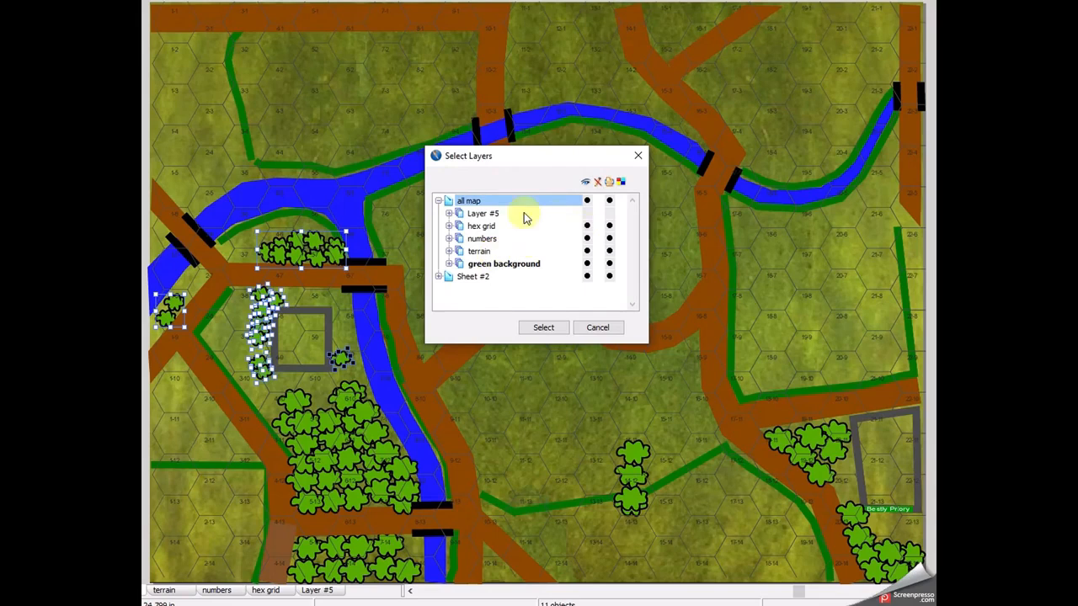
click(486, 214)
click(543, 329)
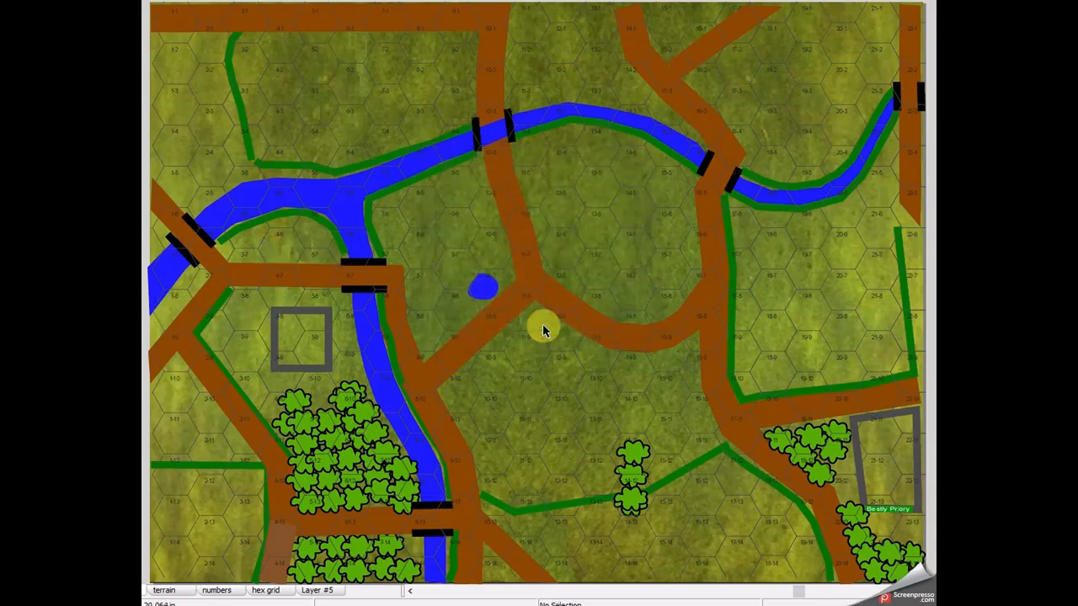
Select both walled enclosures, the hedge around the eastern field and the copse west of the Beatly Priory enclosure
click(327, 319)
shift+click(860, 460)
shift+click(841, 432)
shift+click(911, 373)
shift+click(807, 435)
shift+click(834, 458)
shift+click(819, 476)
shift+click(800, 461)
shift+click(774, 446)
Add the trees in the map's southeastern corner below Beatly Priory to the selection
shift+click(853, 544)
shift+click(868, 560)
shift+click(890, 556)
shift+click(915, 556)
shift+click(906, 573)
shift+click(878, 575)
Send the selected enclosure walls, eastern hedge and southeastern trees to Layer #5
right_click(876, 579)
mouse_move(908, 425)
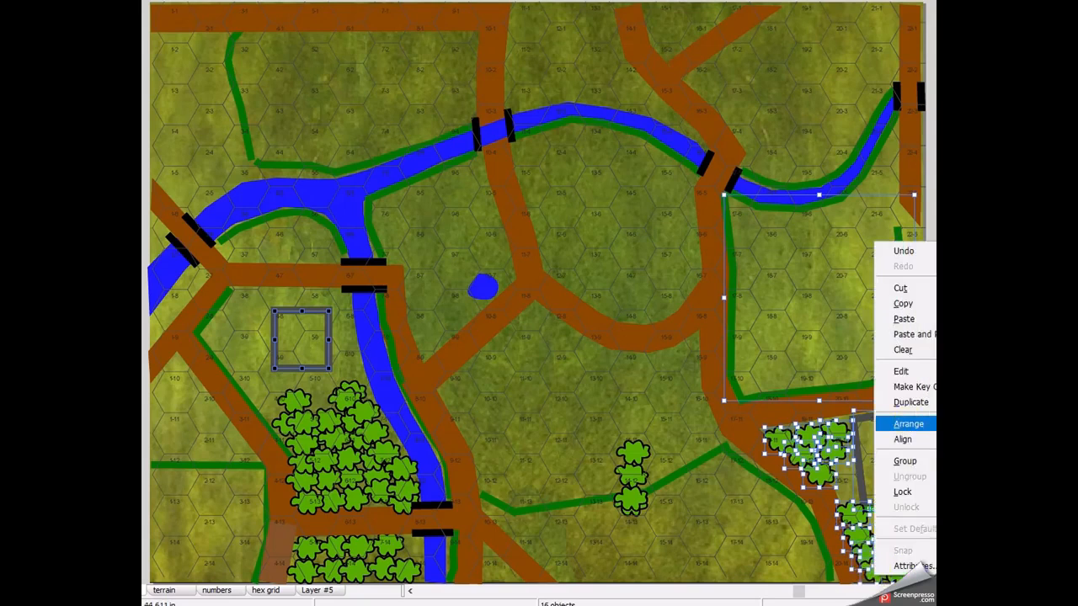
click(1002, 492)
click(488, 214)
click(544, 327)
Select the southeastern roadside hedge, the southern field hedges with their three trees, and the central pond
click(747, 465)
shift+click(700, 461)
shift+click(642, 449)
shift+click(634, 472)
shift+click(630, 508)
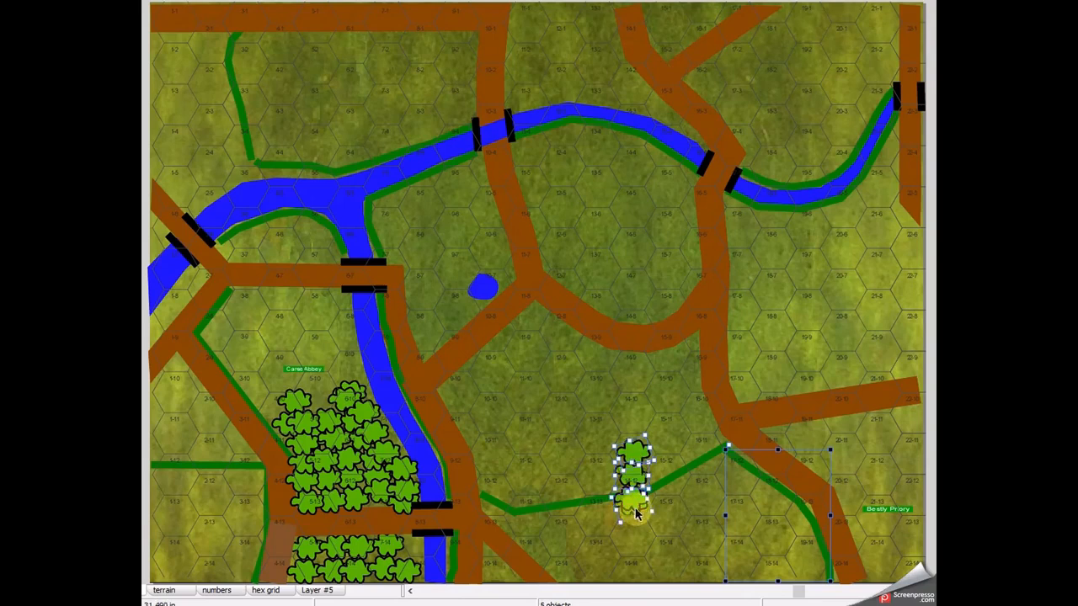
shift+click(508, 507)
shift+click(486, 288)
Send the selected southern hedges, three trees and pond to Layer #5
right_click(492, 289)
mouse_move(533, 143)
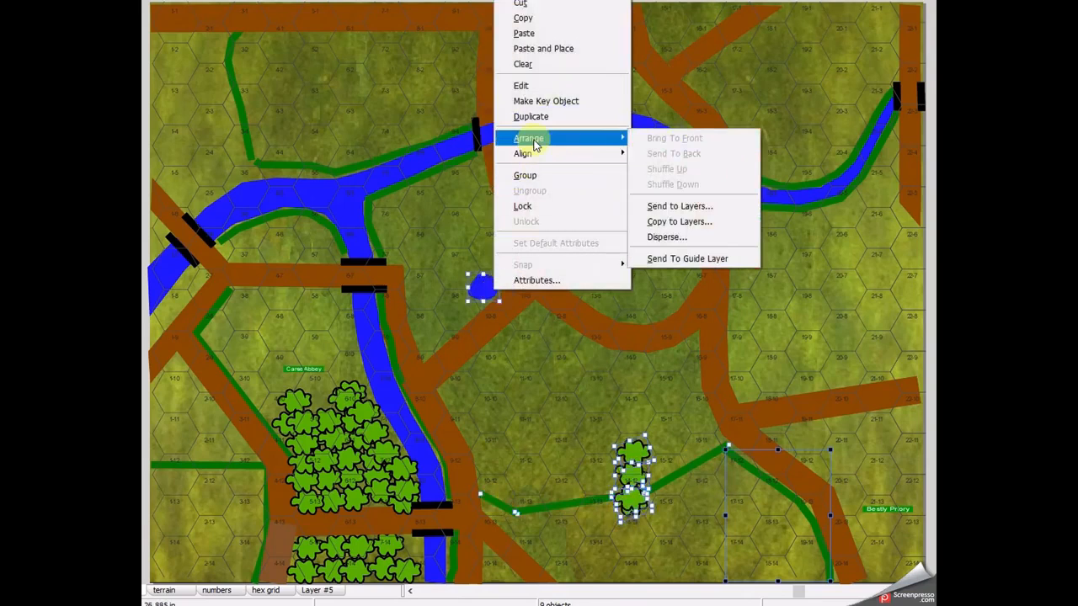
click(674, 205)
click(545, 327)
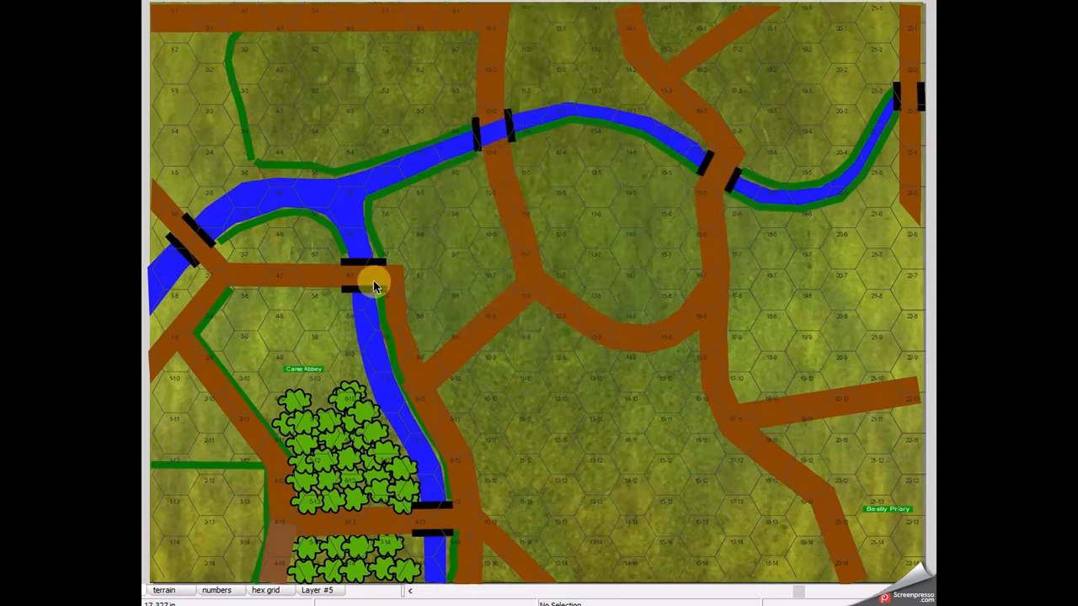
Select the northwestern field's western hedge, the hedge on the river's north bank and the hedge along the southwestern road
click(356, 165)
shift+click(241, 109)
shift+click(244, 234)
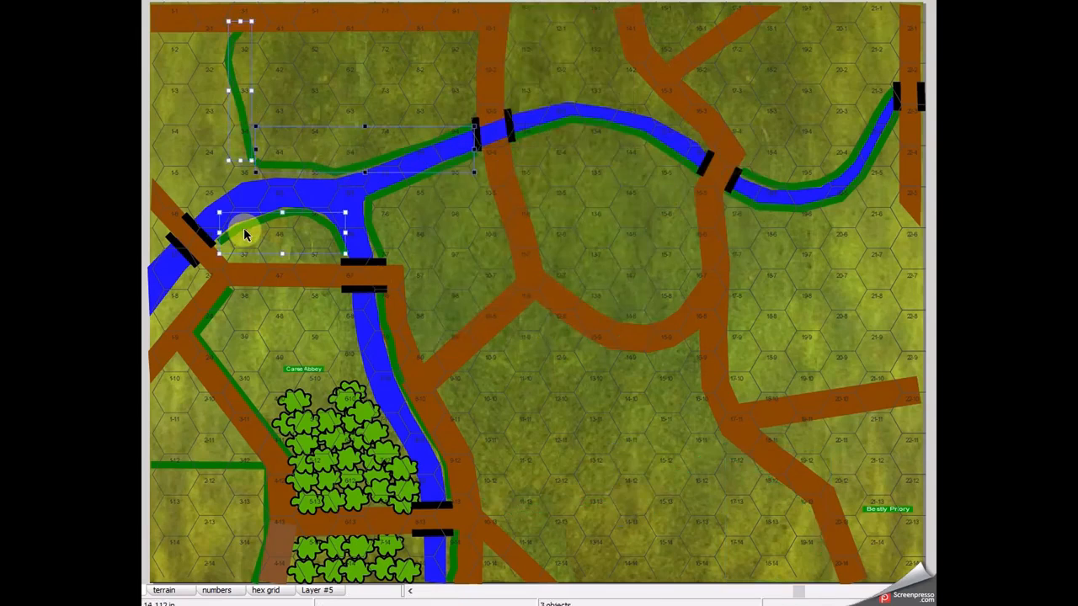
shift+click(245, 234)
shift+click(222, 300)
Add the trees of the large southwestern wood below Carse Abbey to the selection
shift+click(297, 397)
shift+click(343, 393)
shift+click(361, 412)
shift+click(331, 423)
shift+click(305, 423)
shift+click(305, 442)
shift+click(345, 457)
shift+click(383, 451)
shift+click(394, 459)
shift+click(380, 480)
shift+click(378, 493)
shift+click(353, 497)
shift+click(313, 511)
Add the tree cluster south of the southwestern crossroad to the selection
shift+click(358, 548)
shift+click(328, 553)
shift+click(307, 571)
shift+click(352, 572)
shift+click(381, 569)
shift+click(408, 569)
shift+click(392, 548)
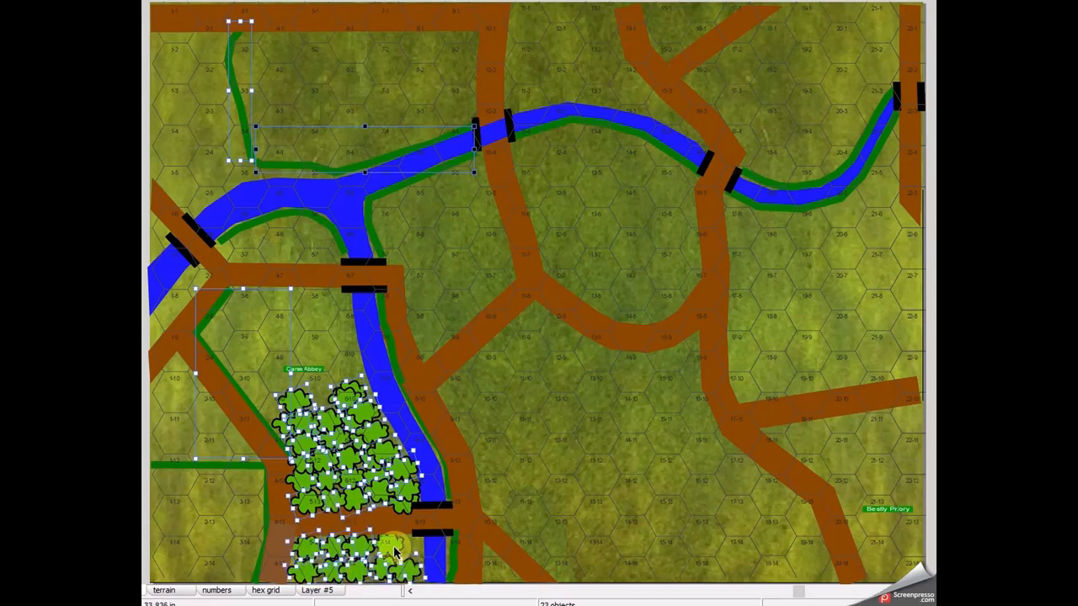
Send the selected western hedges and southwestern trees to Layer #5
right_click(393, 547)
mouse_move(481, 410)
click(551, 478)
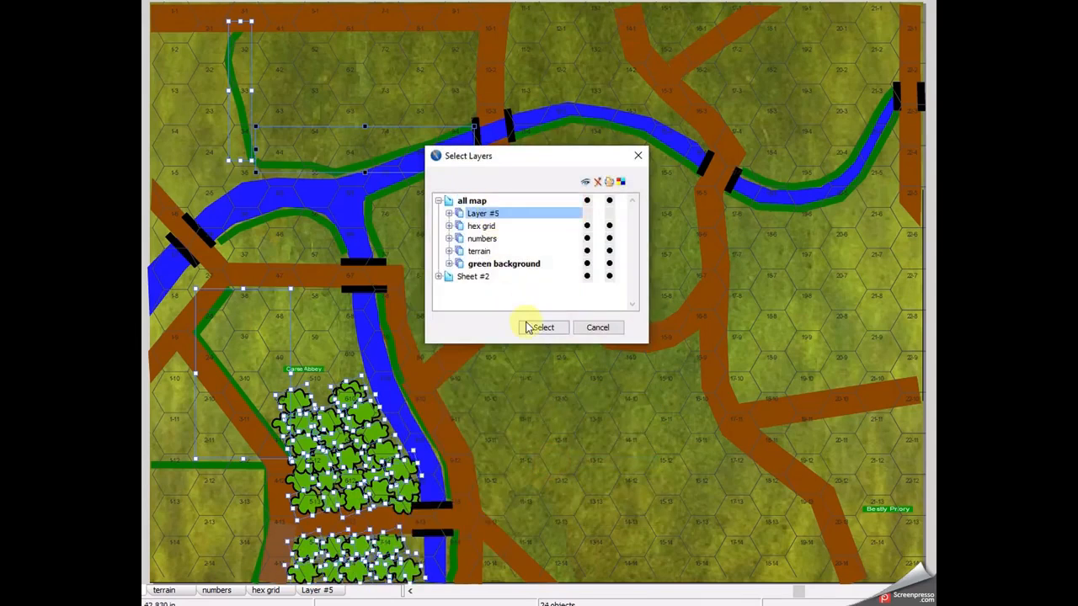
click(528, 327)
Select the trees still left in the southwestern wood below Carse Abbey
click(340, 403)
shift+click(353, 420)
shift+click(377, 434)
shift+click(334, 439)
shift+click(289, 423)
shift+click(309, 438)
shift+click(305, 461)
shift+click(302, 480)
shift+click(328, 499)
shift+click(371, 488)
shift+click(375, 471)
shift+click(365, 449)
shift+click(404, 492)
shift+click(402, 511)
shift+click(342, 503)
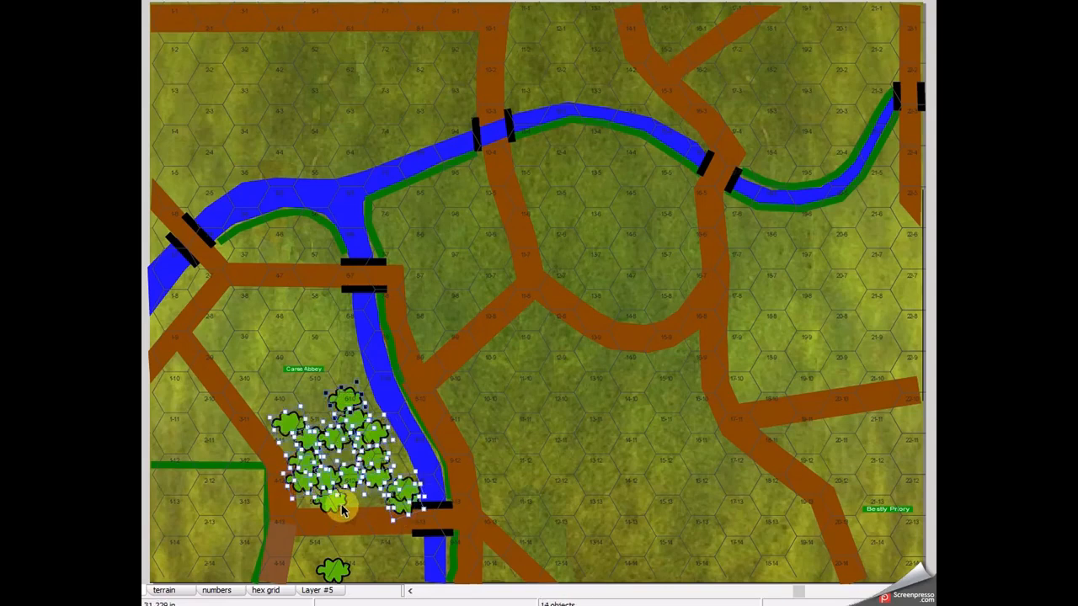
Add the single tree south of the crossroad and the southwestern field's northern hedge to the selection
shift+click(346, 573)
shift+click(215, 463)
right_click(214, 464)
shift+click(263, 506)
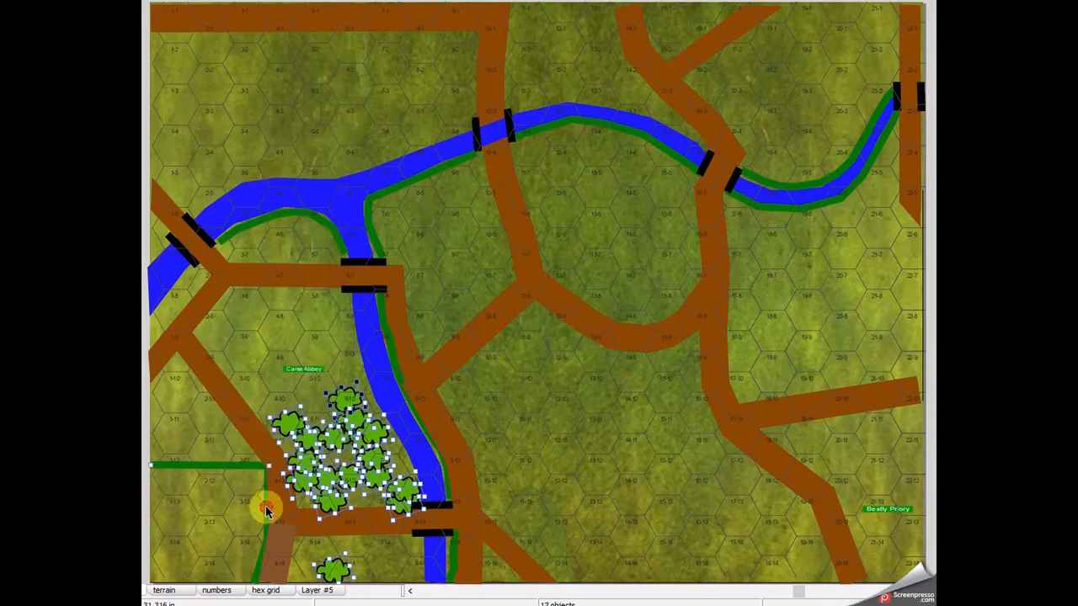
Send the selected wood trees, single southern tree and southwestern field hedge to Layer #5
right_click(217, 463)
mouse_move(336, 307)
click(396, 379)
click(482, 213)
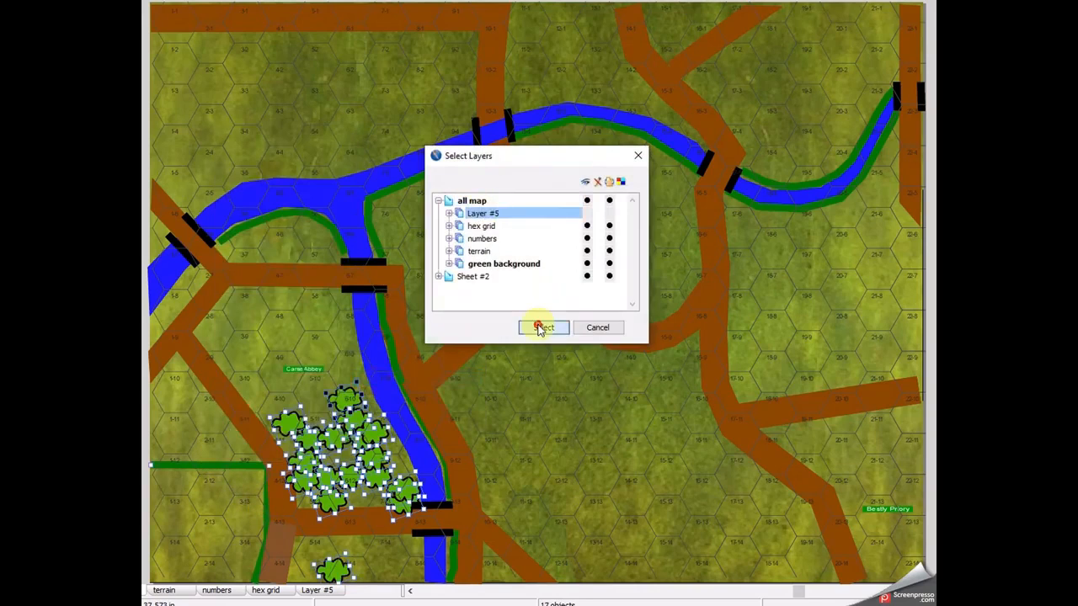
click(540, 327)
Send what remains of the southwestern wood to Layer #5
right_click(357, 443)
mouse_move(410, 295)
click(563, 359)
click(484, 214)
click(532, 328)
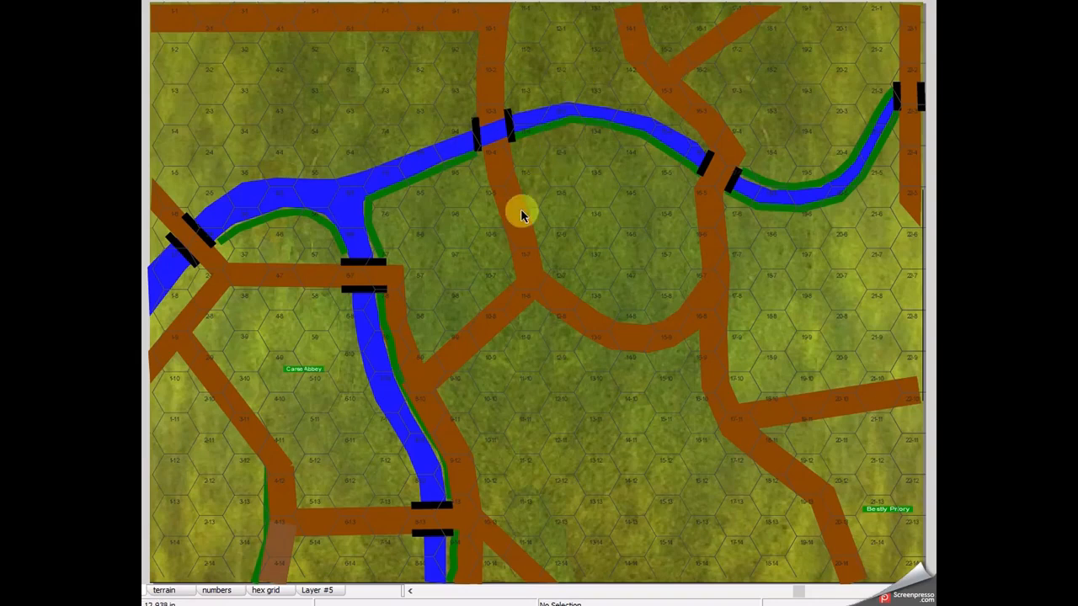
Send the Carse Abbey text label to Layer #5
click(293, 369)
right_click(293, 369)
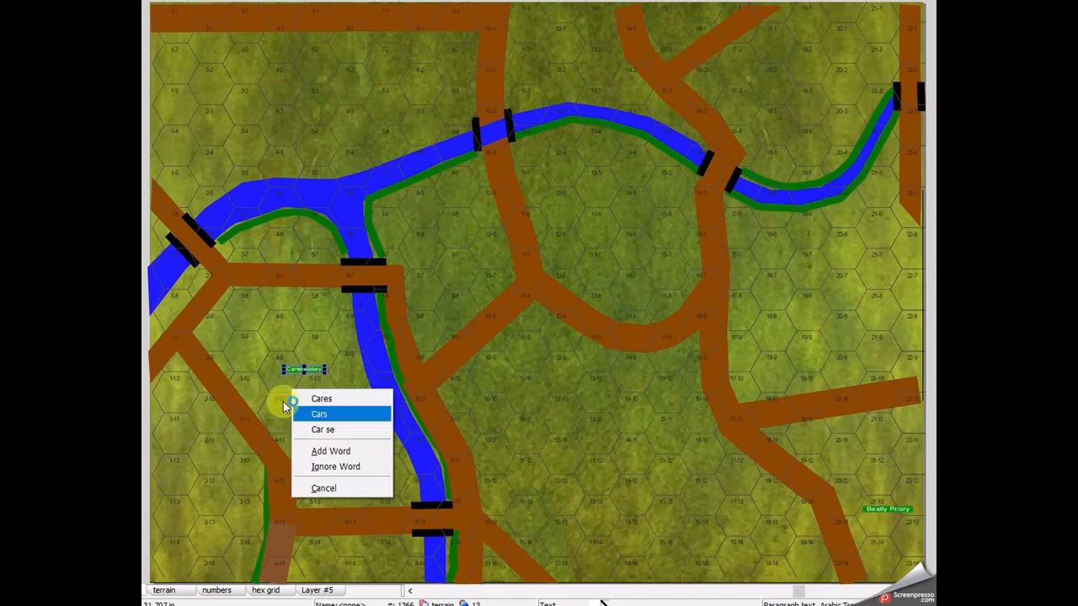
key(Escape)
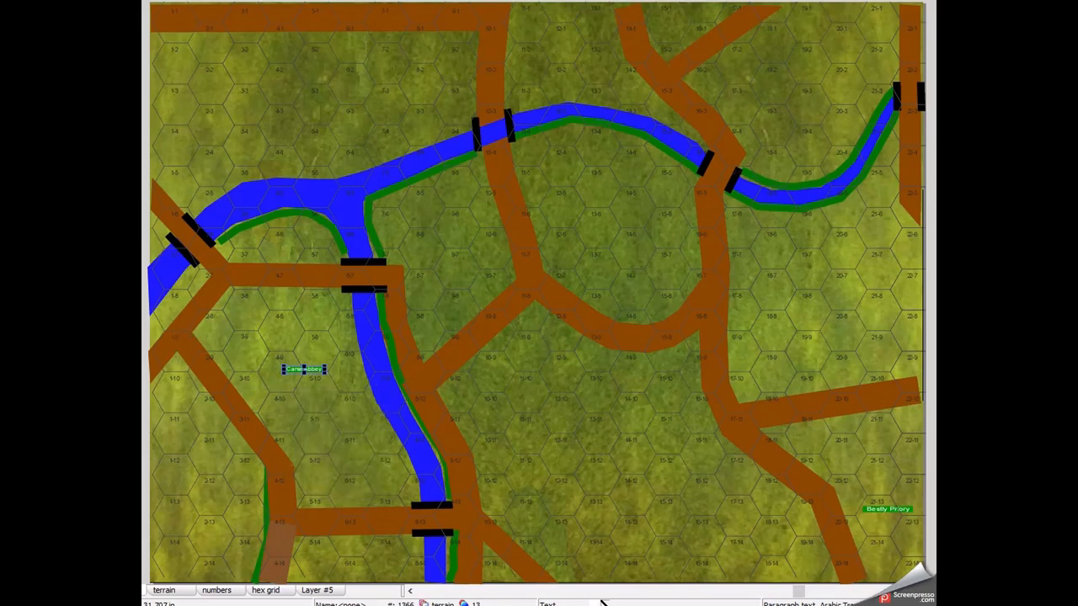
click(192, 7)
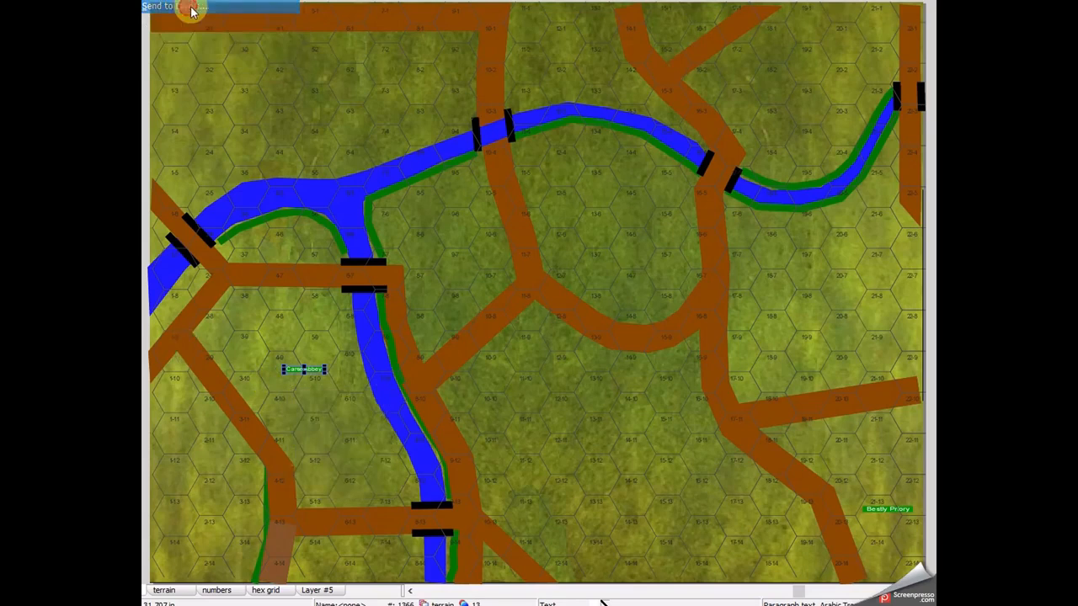
click(483, 213)
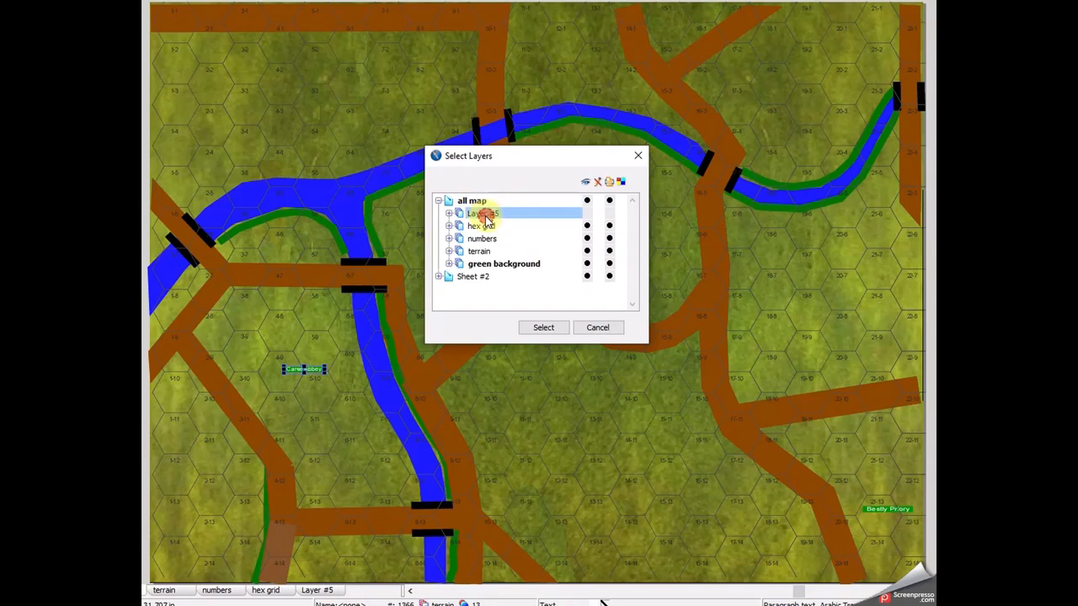
click(544, 328)
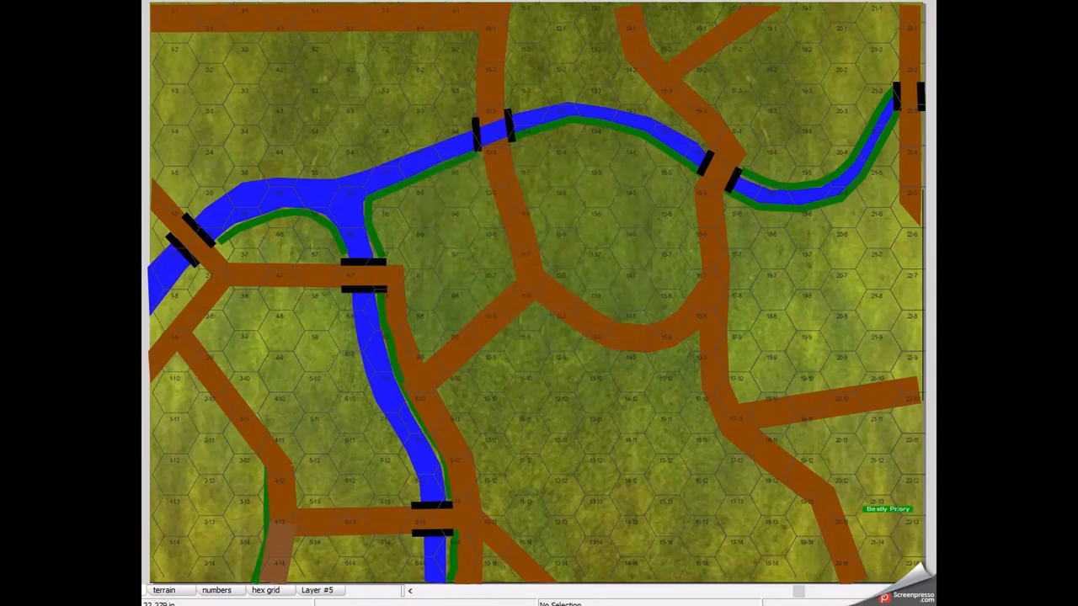